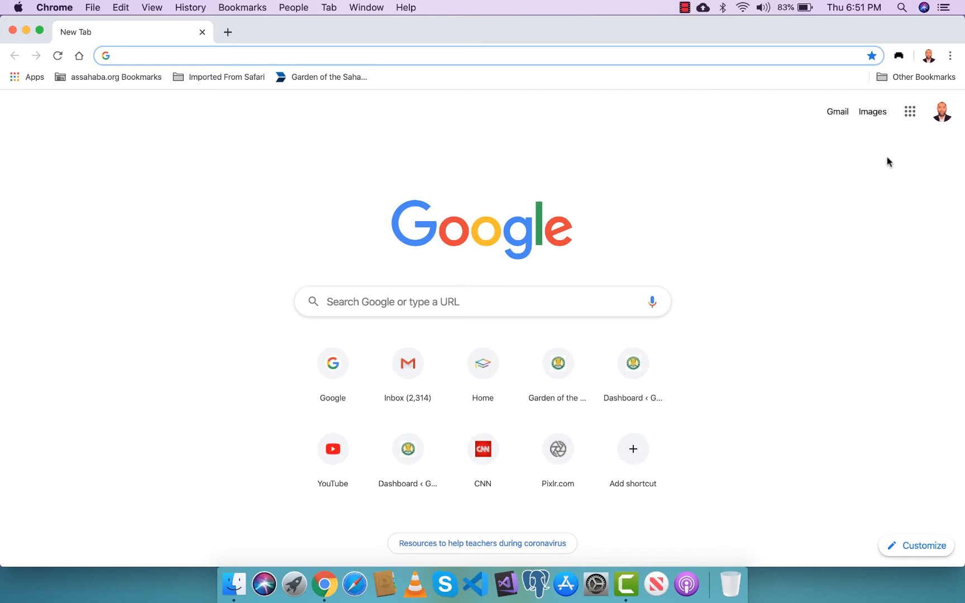
# Step: Open Jamboard from the Google apps and create a new jam
pyautogui.click(911, 122)
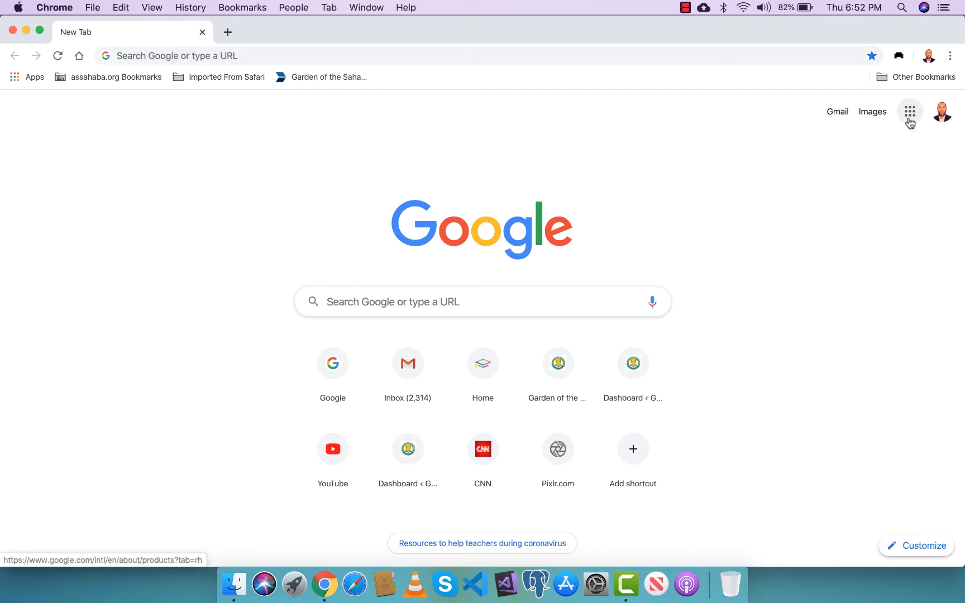
pyautogui.scroll(-10, 888, 192)
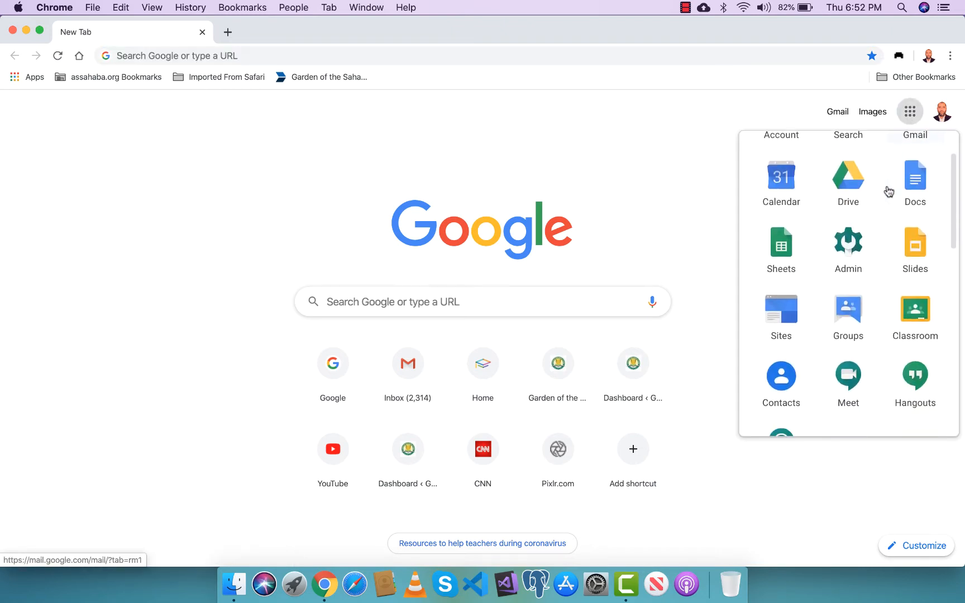
pyautogui.scroll(-2, 889, 192)
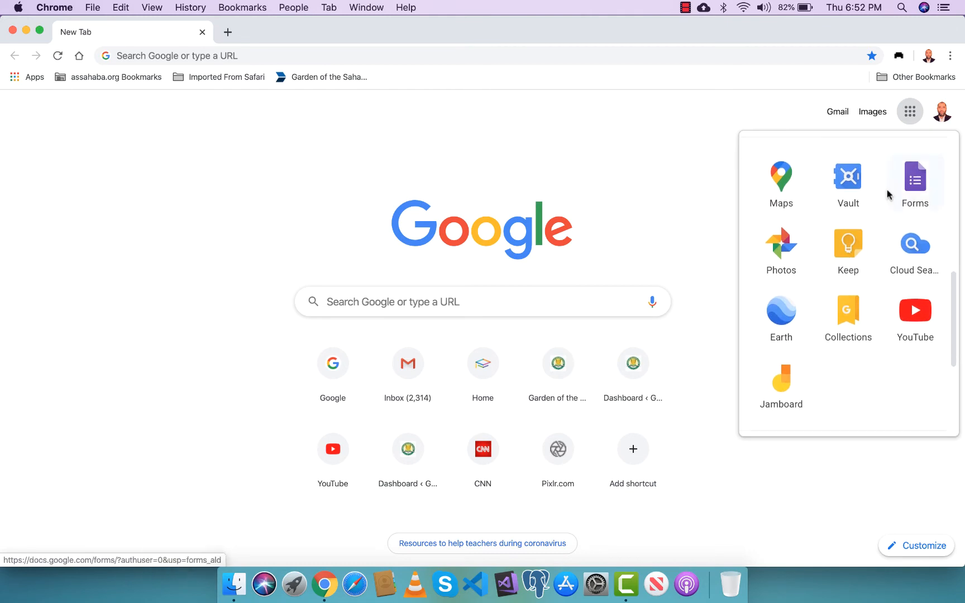
pyautogui.click(799, 382)
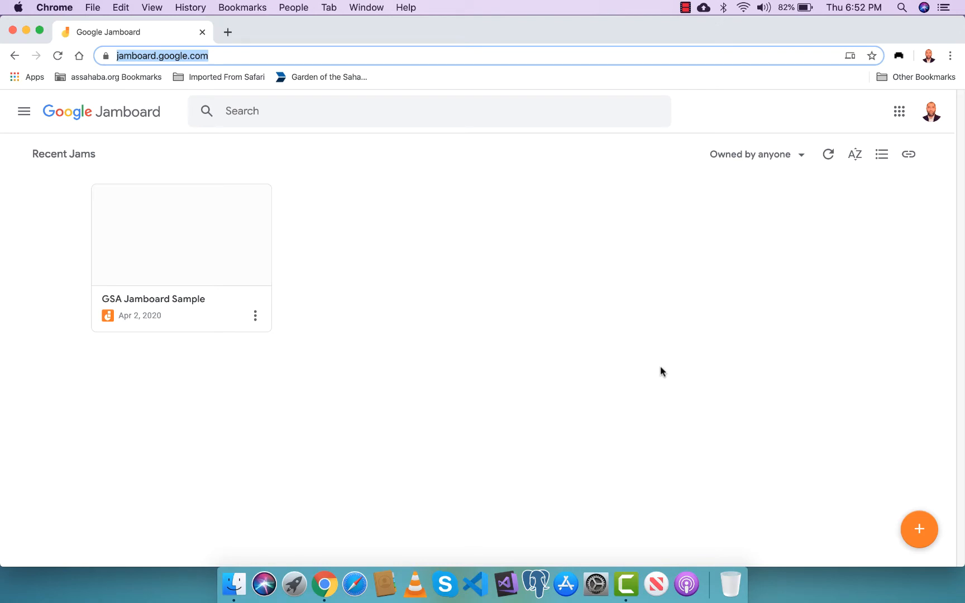
pyautogui.click(911, 528)
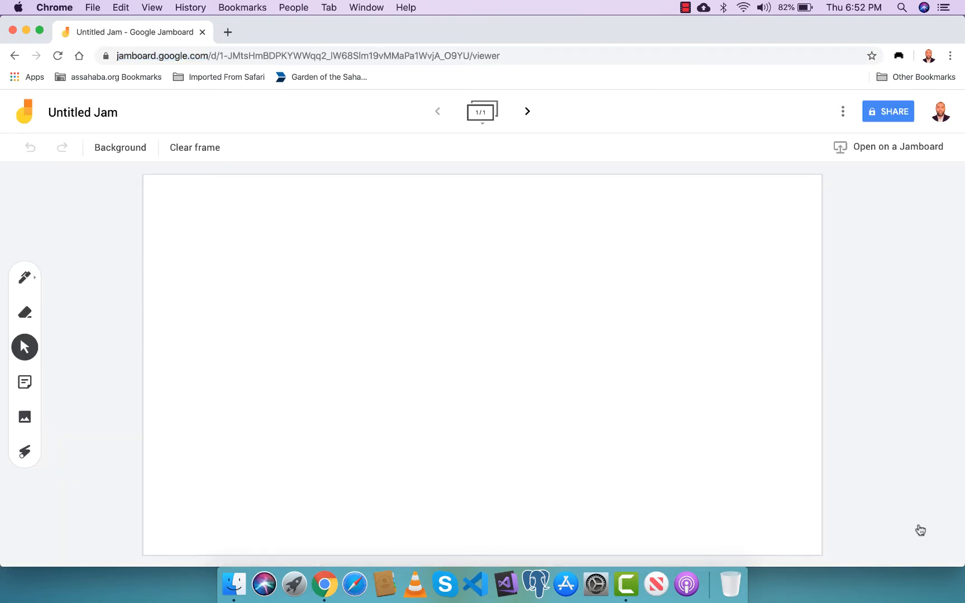
# Step: Rename the untitled jam as "Science Lesson 1"
pyautogui.click(90, 112)
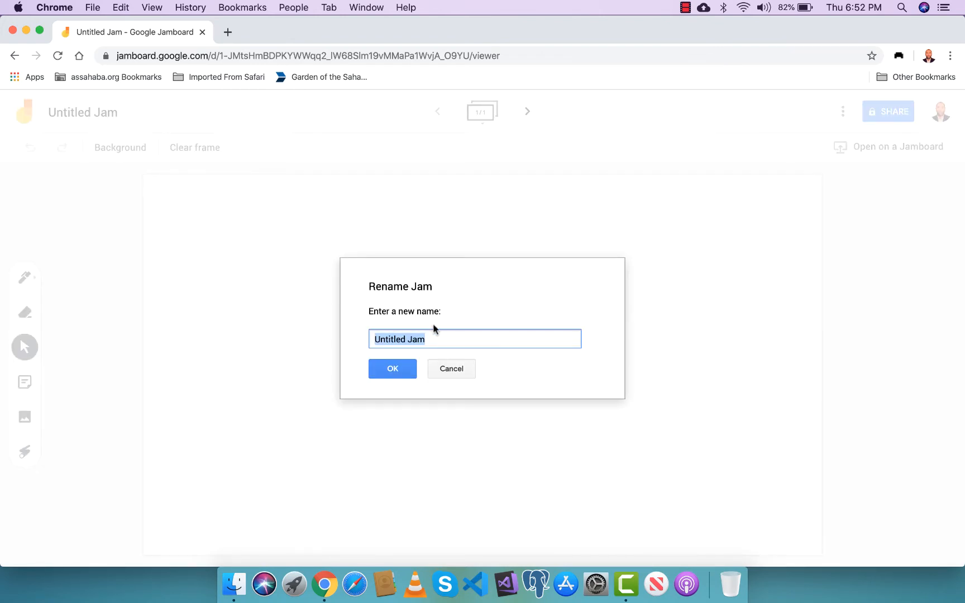
pyautogui.write('Math')
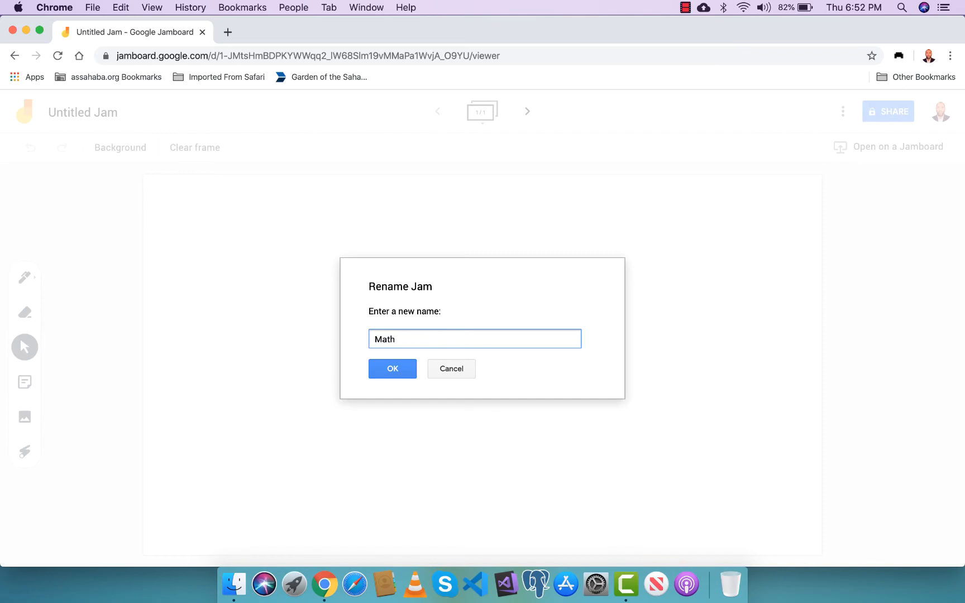
pyautogui.press('BackSpace')
pyautogui.write('Science Lesson 1')
pyautogui.click(384, 372)
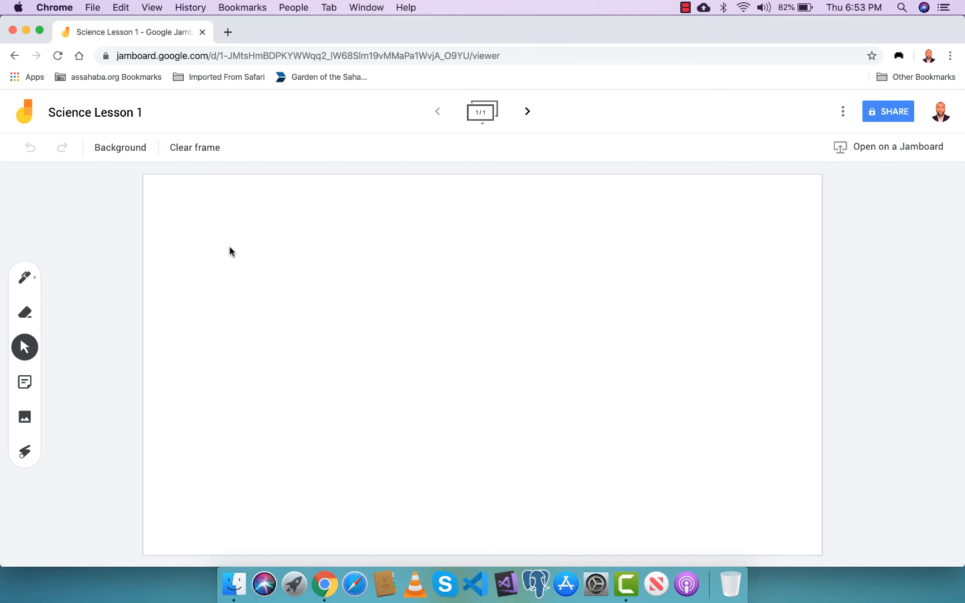
# Step: Try the black and dark blue backgrounds on the frame and settle on black
pyautogui.click(136, 151)
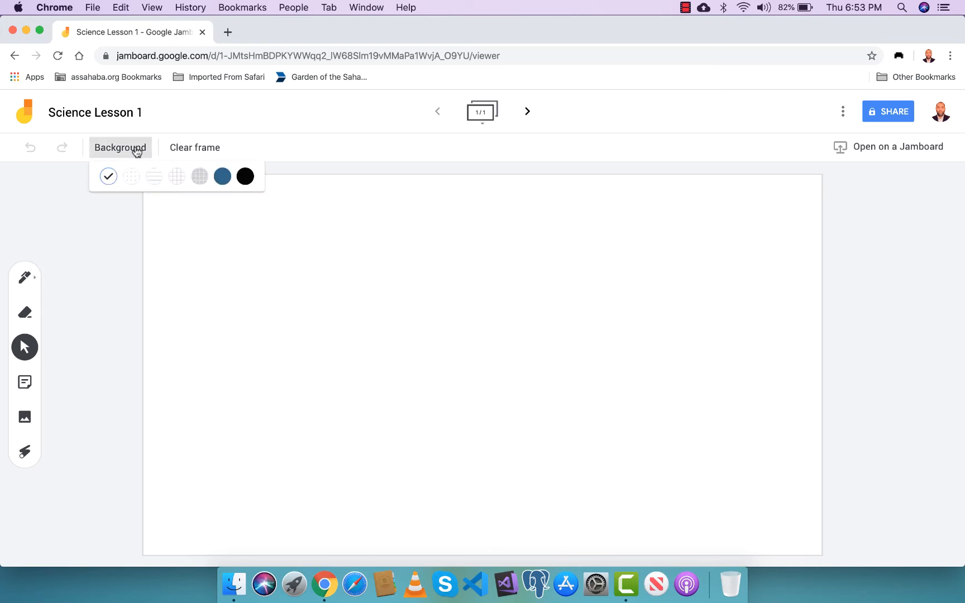
pyautogui.click(245, 177)
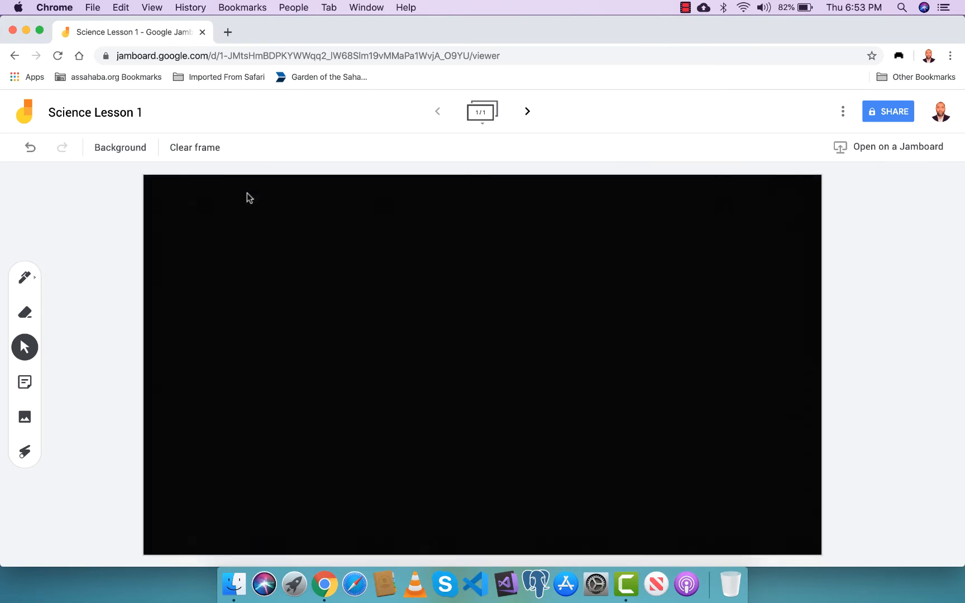
pyautogui.click(138, 152)
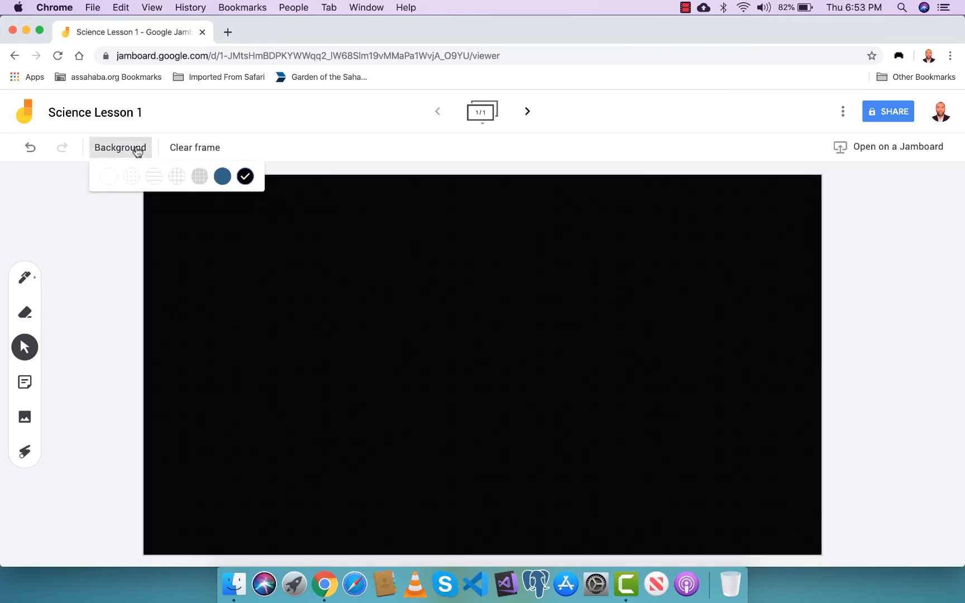
pyautogui.click(223, 176)
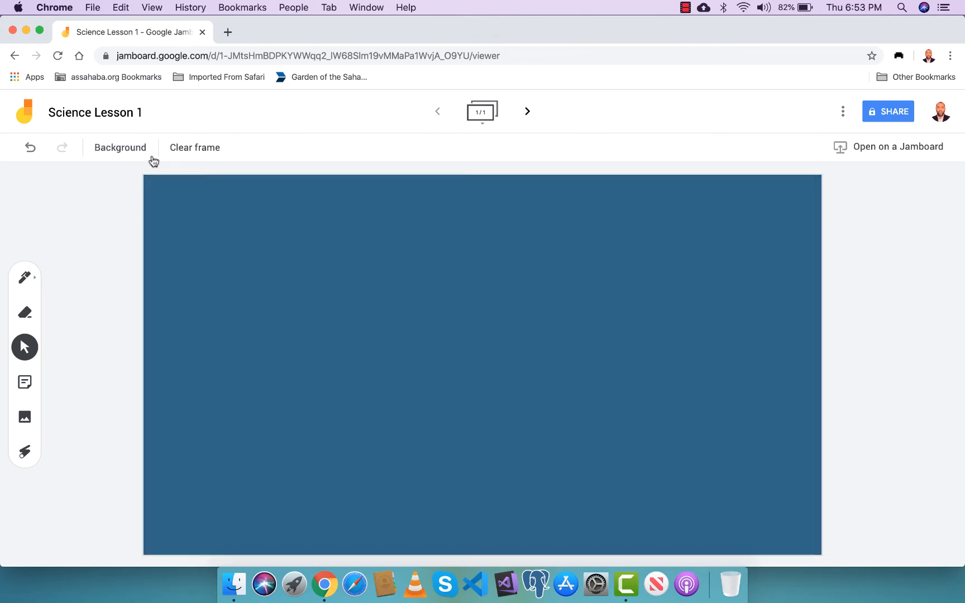
pyautogui.click(140, 150)
pyautogui.click(244, 177)
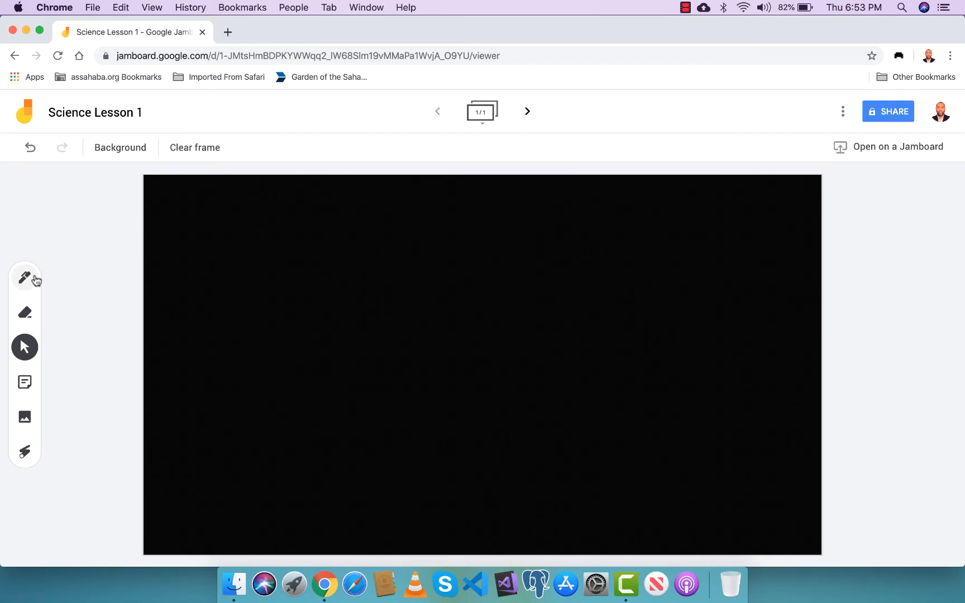
# Step: Handwrite "Garden of" across the middle of the black frame with the white pen
pyautogui.click(34, 279)
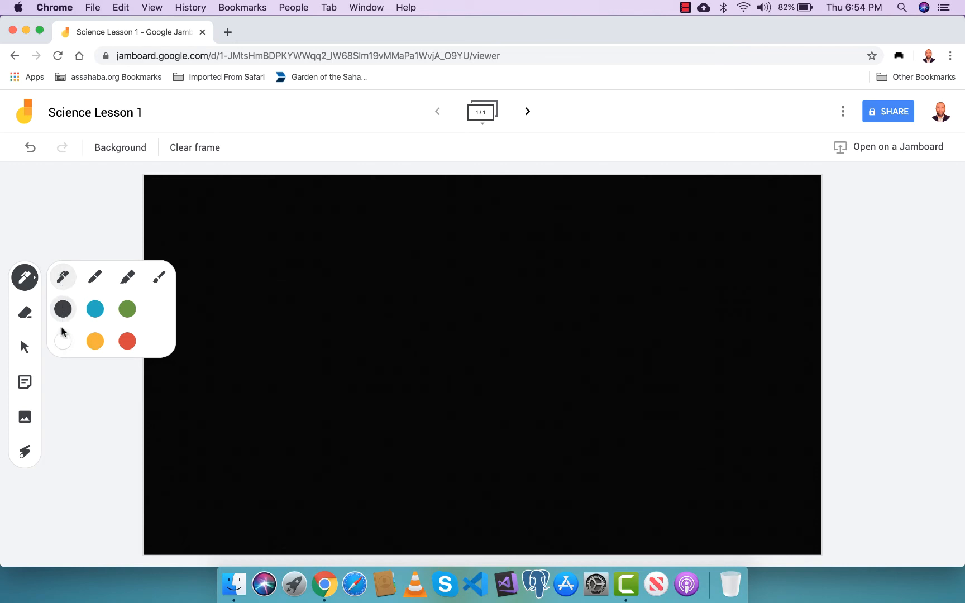
pyautogui.click(63, 342)
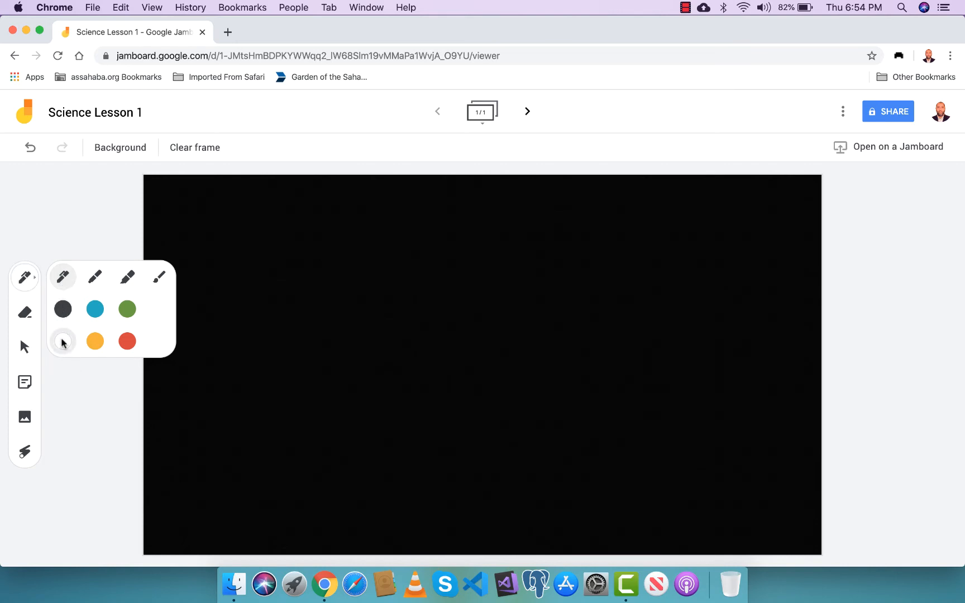
pyautogui.click(262, 289)
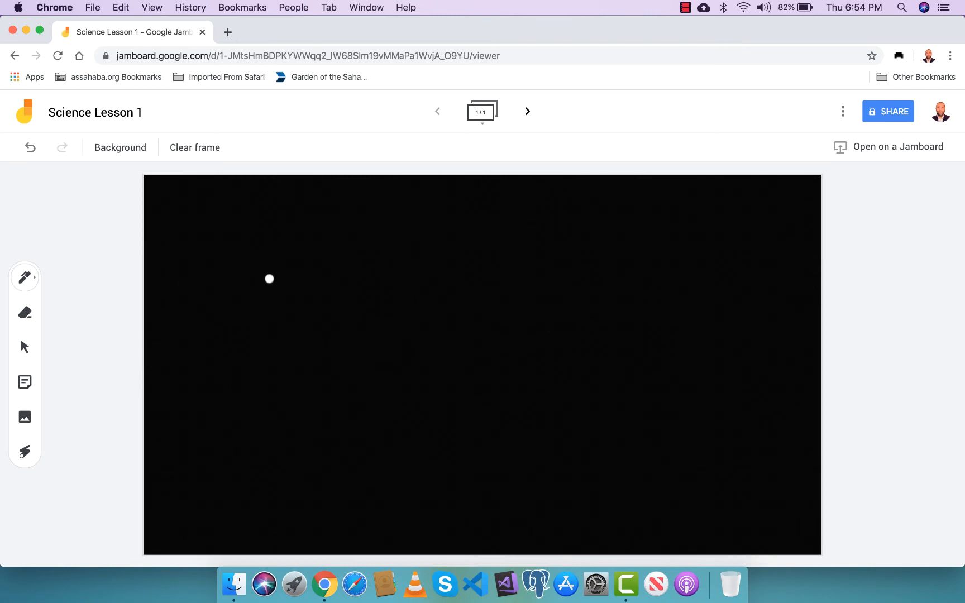
pyautogui.moveTo(268, 282)
pyautogui.mouseDown()
pyautogui.moveTo(266, 323)
pyautogui.moveTo(290, 309)
pyautogui.moveTo(300, 319)
pyautogui.moveTo(354, 320)
pyautogui.moveTo(341, 310)
pyautogui.moveTo(353, 291)
pyautogui.moveTo(355, 315)
pyautogui.moveTo(377, 322)
pyautogui.moveTo(379, 313)
pyautogui.moveTo(362, 311)
pyautogui.moveTo(391, 339)
pyautogui.moveTo(399, 316)
pyautogui.moveTo(405, 328)
pyautogui.moveTo(446, 318)
pyautogui.moveTo(431, 313)
pyautogui.moveTo(473, 317)
pyautogui.mouseUp()
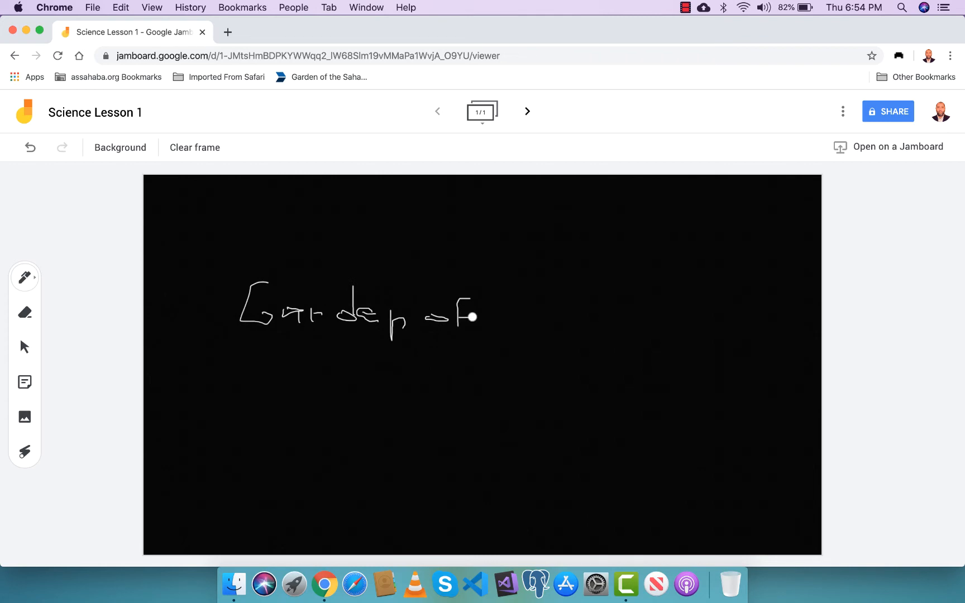
# Step: Handwrite the Arabic phrase "بسم الله الرحمن الرحيم" above the English words, and clear the whole frame
pyautogui.moveTo(667, 205)
pyautogui.mouseDown()
pyautogui.moveTo(670, 231)
pyautogui.moveTo(637, 237)
pyautogui.moveTo(601, 226)
pyautogui.moveTo(588, 274)
pyautogui.mouseUp()
pyautogui.moveTo(553, 217)
pyautogui.mouseDown()
pyautogui.moveTo(555, 250)
pyautogui.moveTo(531, 238)
pyautogui.moveTo(531, 225)
pyautogui.moveTo(522, 240)
pyautogui.moveTo(471, 249)
pyautogui.moveTo(441, 235)
pyautogui.moveTo(407, 269)
pyautogui.moveTo(411, 226)
pyautogui.moveTo(362, 250)
pyautogui.moveTo(361, 232)
pyautogui.mouseUp()
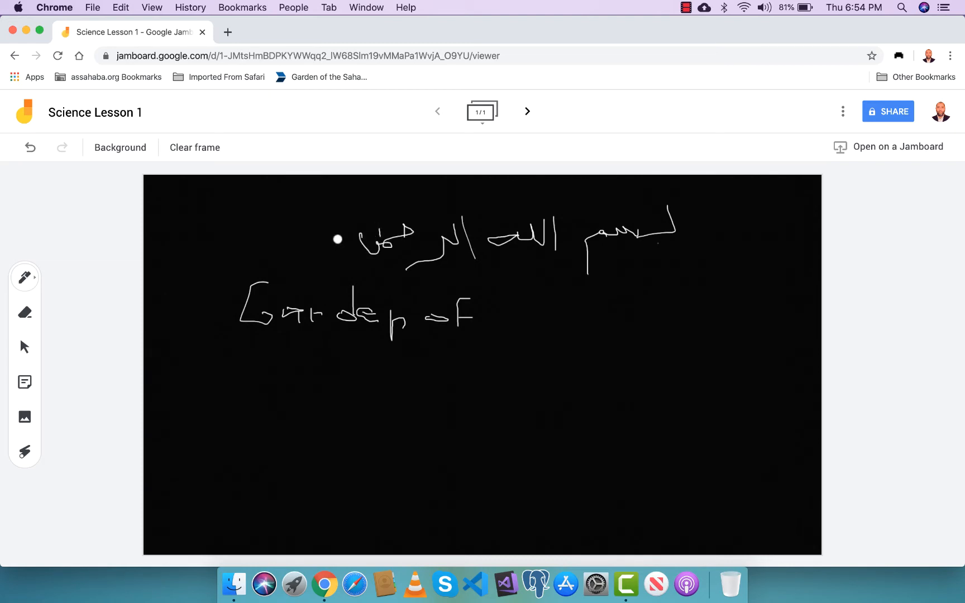
pyautogui.click(369, 237)
pyautogui.click(368, 235)
pyautogui.moveTo(340, 224)
pyautogui.mouseDown()
pyautogui.moveTo(340, 244)
pyautogui.moveTo(303, 273)
pyautogui.mouseUp()
pyautogui.moveTo(316, 229)
pyautogui.mouseDown()
pyautogui.moveTo(267, 245)
pyautogui.moveTo(263, 230)
pyautogui.moveTo(255, 264)
pyautogui.moveTo(277, 254)
pyautogui.moveTo(269, 254)
pyautogui.mouseUp()
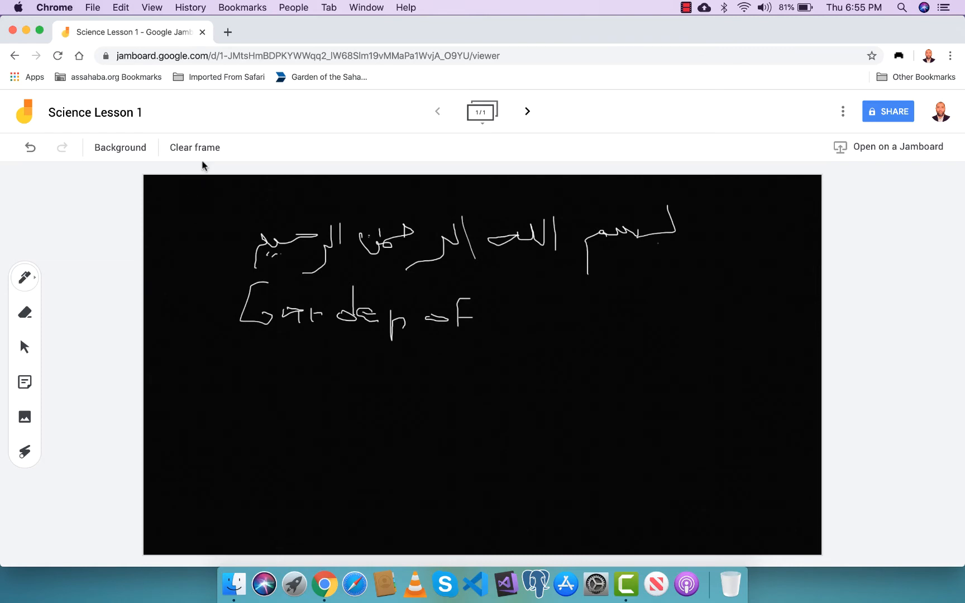
pyautogui.click(180, 157)
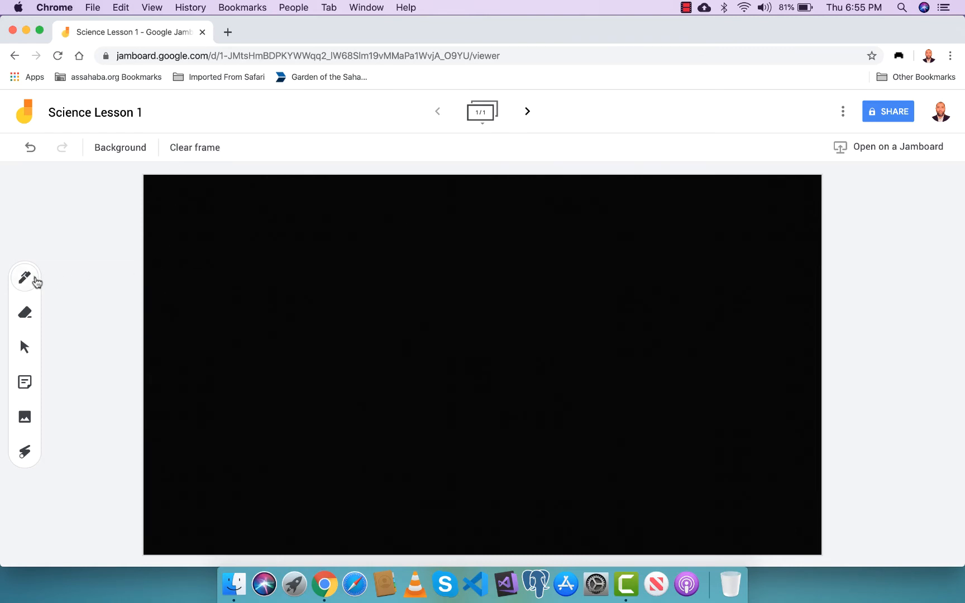
# Step: Handwrite the word "Good" in large letters in the middle of the frame with the white pen
pyautogui.click(36, 281)
pyautogui.moveTo(357, 296)
pyautogui.mouseDown()
pyautogui.moveTo(355, 366)
pyautogui.moveTo(321, 350)
pyautogui.mouseUp()
pyautogui.moveTo(412, 337)
pyautogui.mouseDown()
pyautogui.moveTo(418, 383)
pyautogui.moveTo(409, 334)
pyautogui.mouseUp()
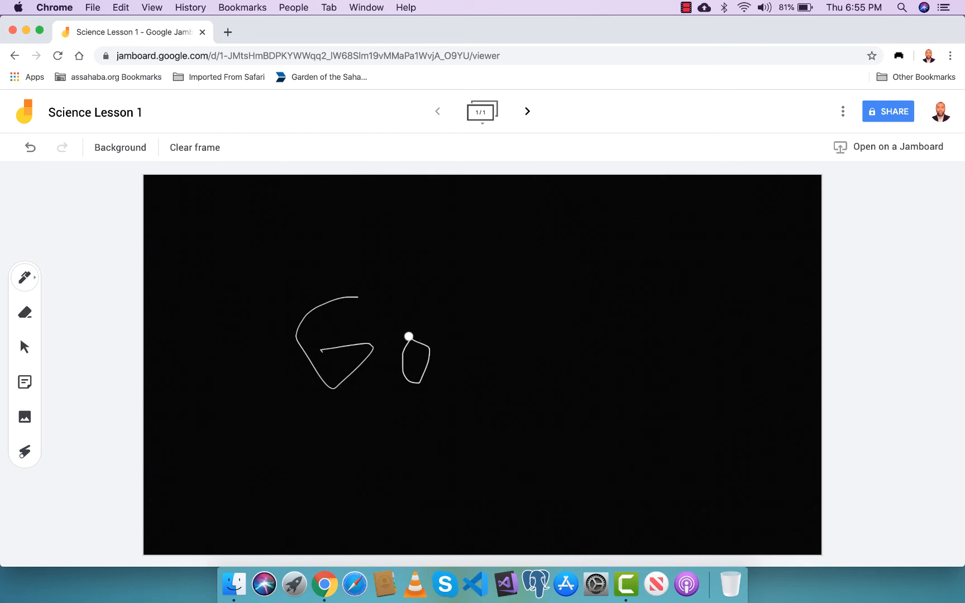
pyautogui.moveTo(479, 341)
pyautogui.mouseDown()
pyautogui.moveTo(475, 379)
pyautogui.moveTo(472, 352)
pyautogui.mouseUp()
pyautogui.moveTo(562, 348)
pyautogui.mouseDown()
pyautogui.moveTo(543, 347)
pyautogui.moveTo(558, 379)
pyautogui.moveTo(549, 359)
pyautogui.mouseUp()
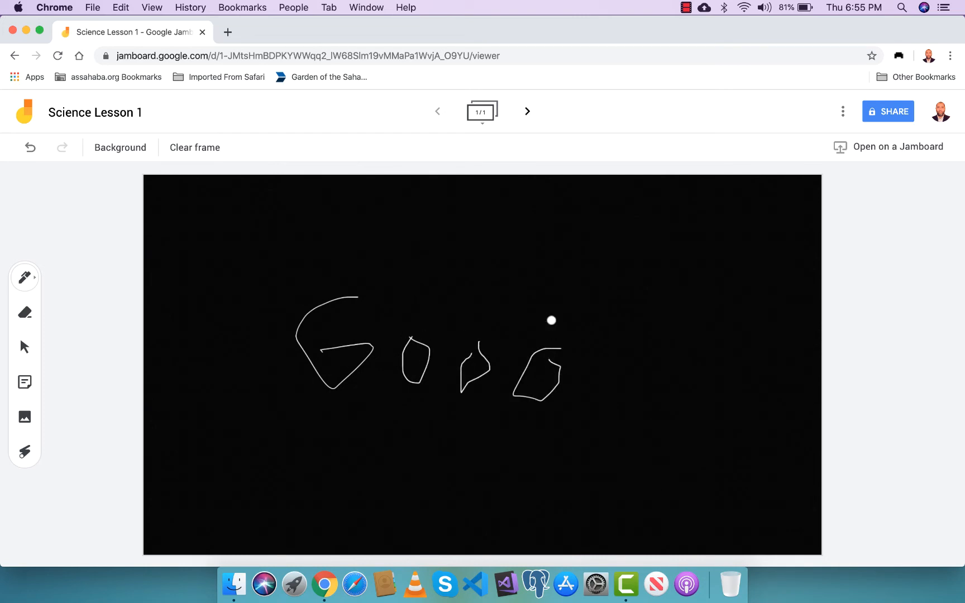
pyautogui.moveTo(550, 267); pyautogui.dragTo(549, 342)
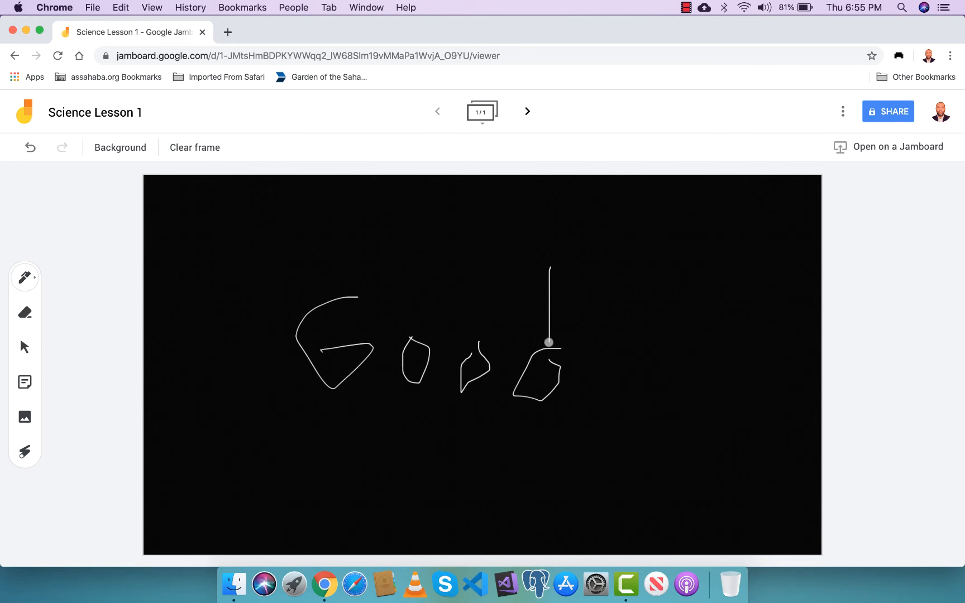
# Step: Underline the letter G twice with the white highlighter
pyautogui.click(33, 279)
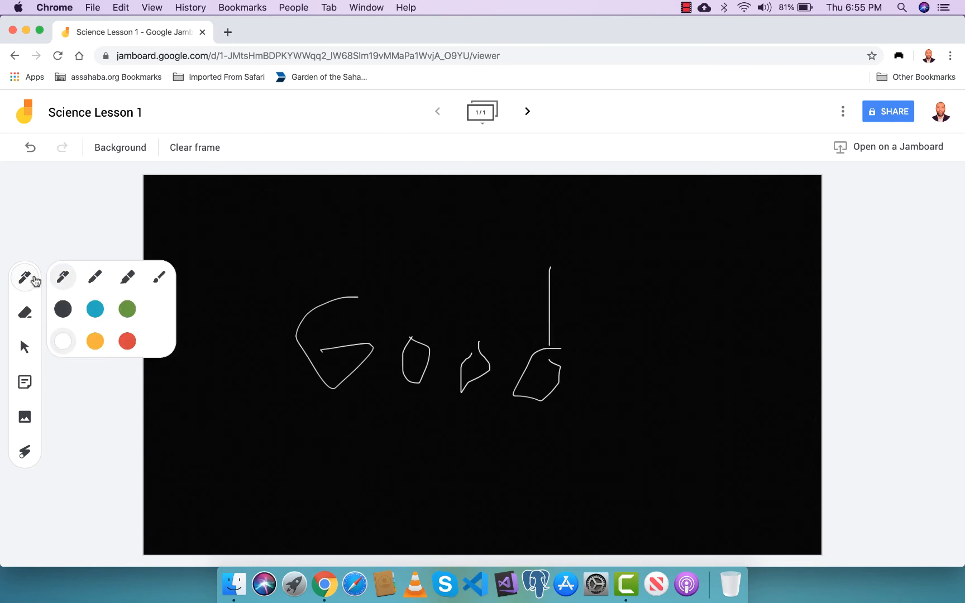
pyautogui.click(122, 282)
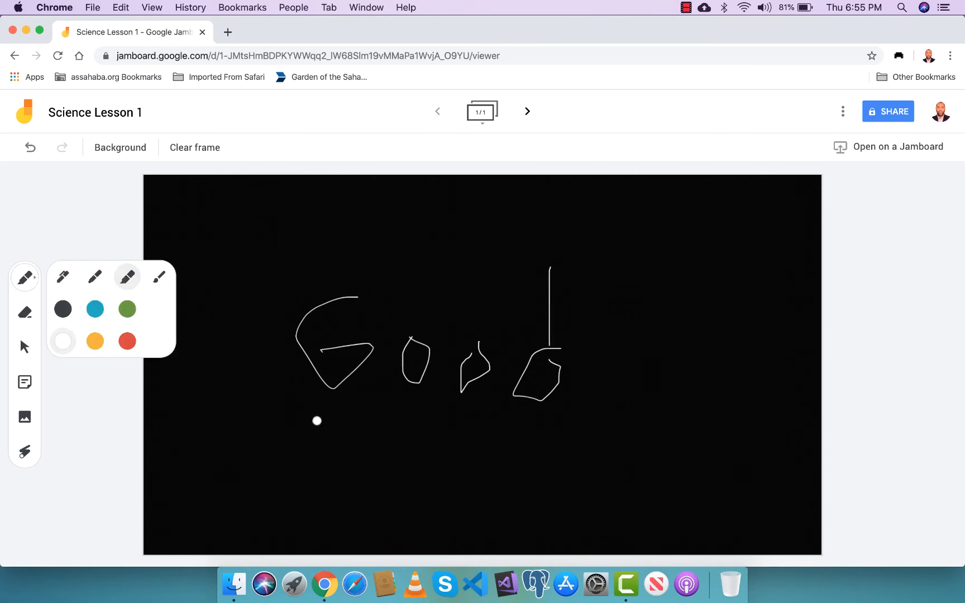
pyautogui.moveTo(299, 402)
pyautogui.mouseDown()
pyautogui.moveTo(352, 406)
pyautogui.moveTo(302, 413)
pyautogui.moveTo(341, 414)
pyautogui.mouseUp()
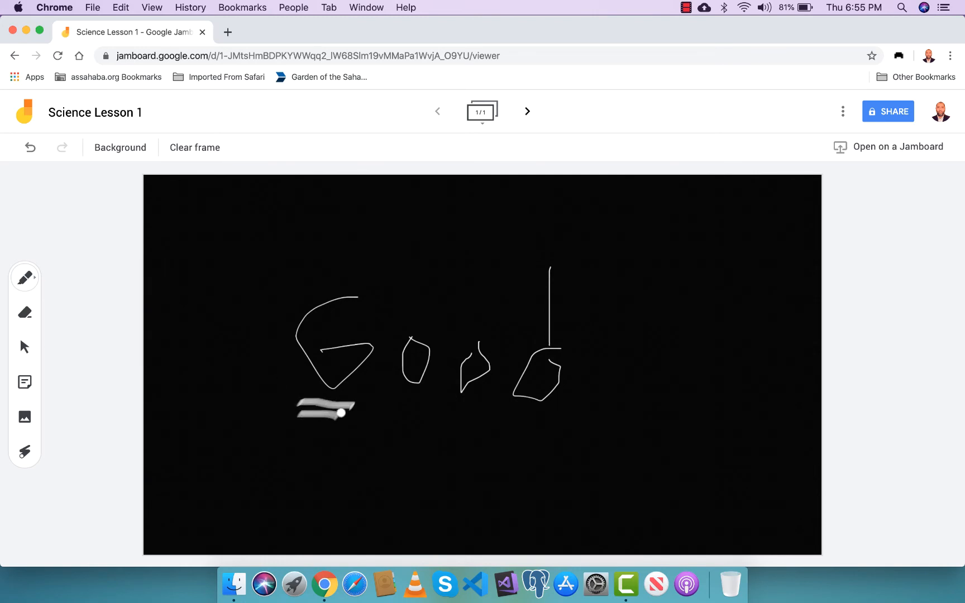
# Step: Underline the letter d twice and the second o once with the orange highlighter
pyautogui.click(36, 279)
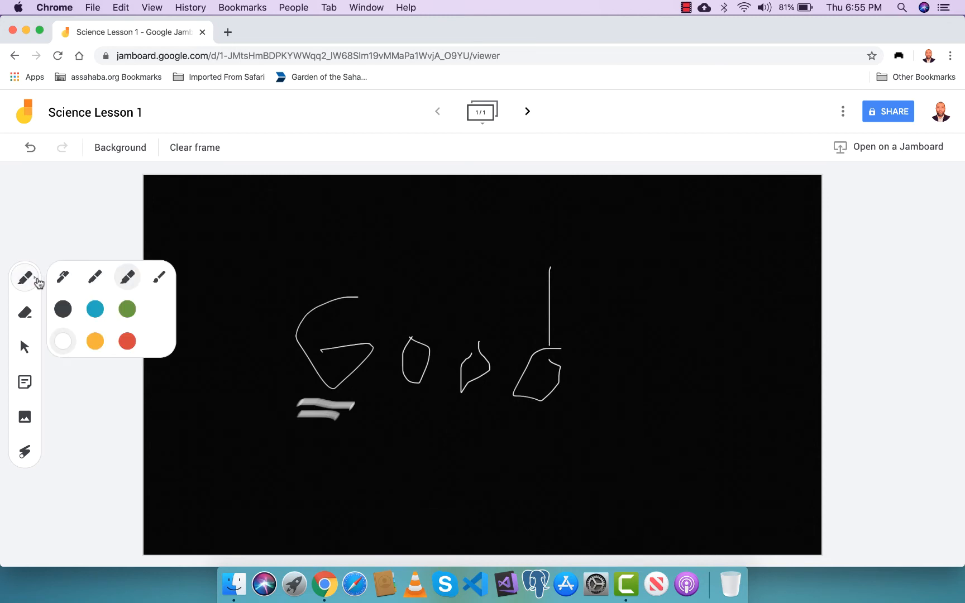
pyautogui.click(96, 342)
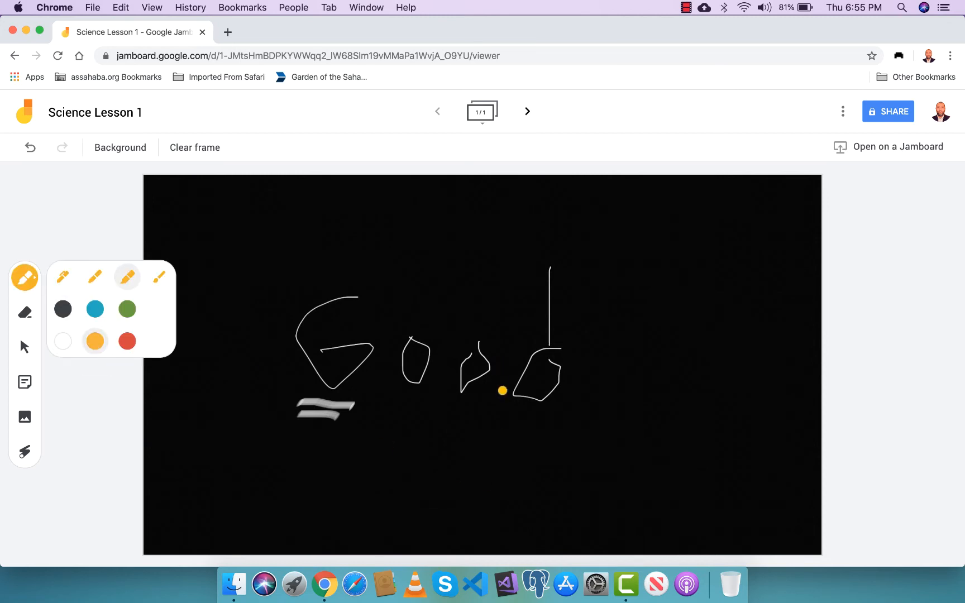
pyautogui.moveTo(510, 423); pyautogui.dragTo(568, 425)
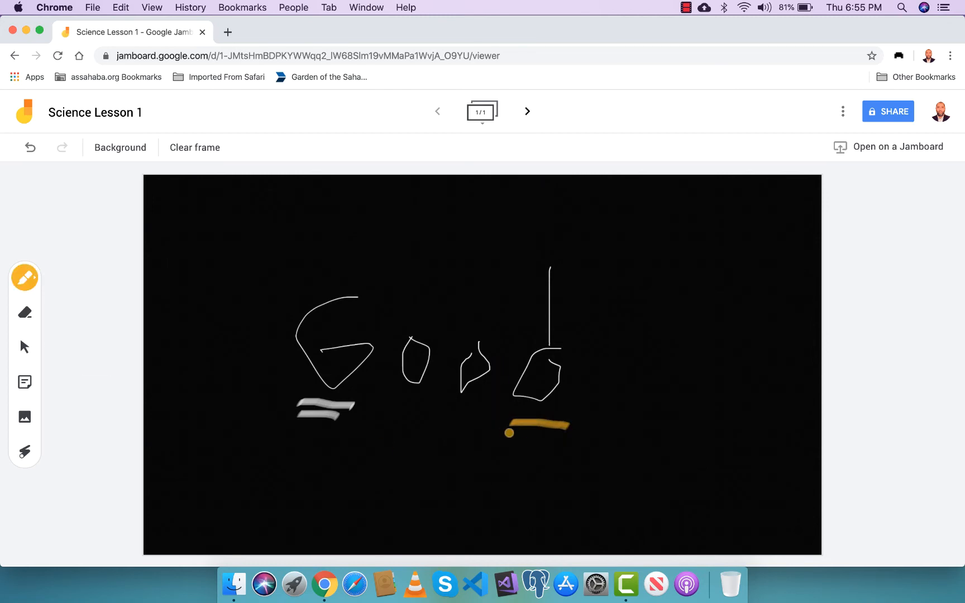
pyautogui.moveTo(505, 434); pyautogui.dragTo(590, 443)
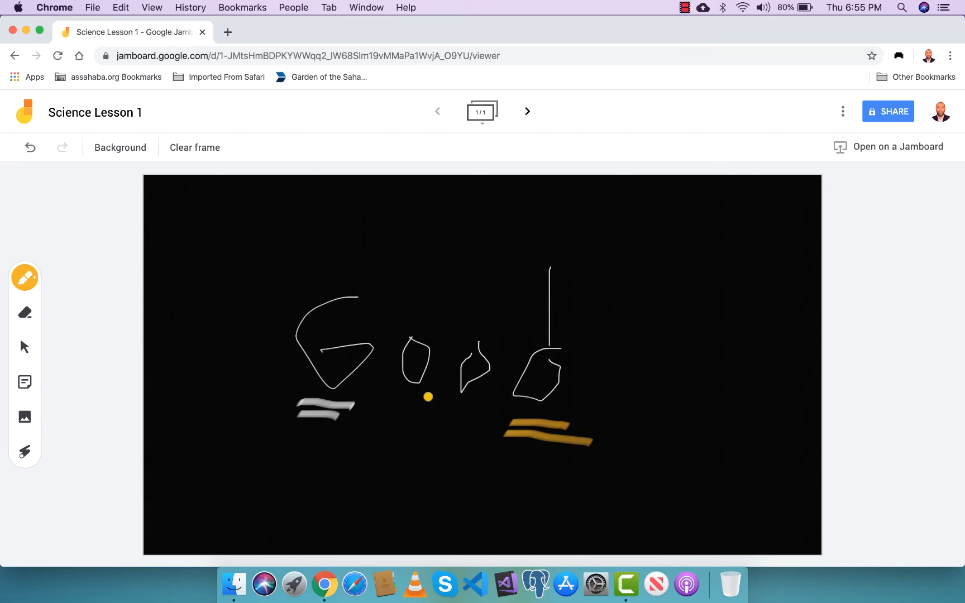
pyautogui.moveTo(443, 399); pyautogui.dragTo(488, 402)
# Step: Erase parts of the word and its underlines with the eraser, and clear the rest of the frame
pyautogui.click(35, 279)
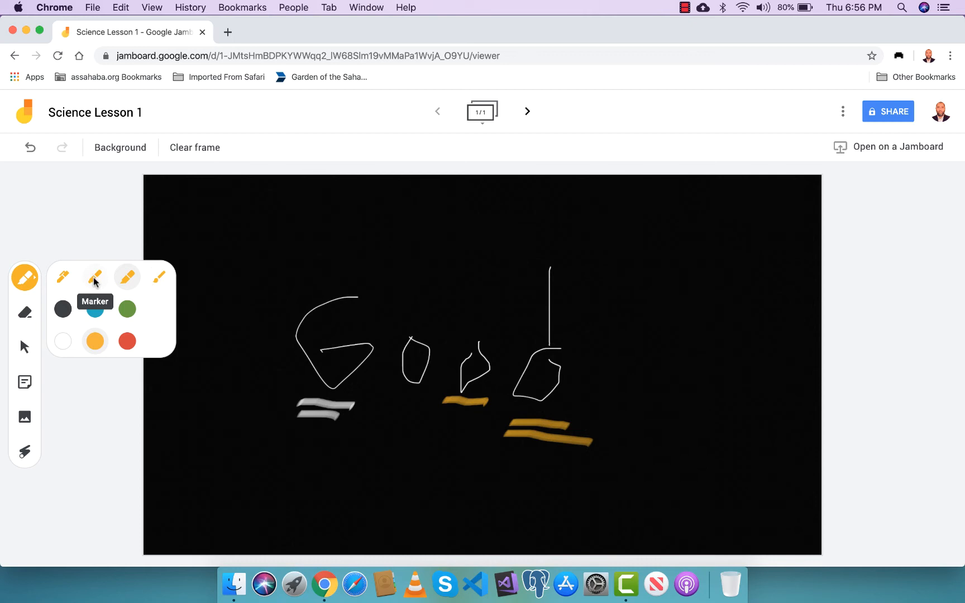
pyautogui.click(26, 316)
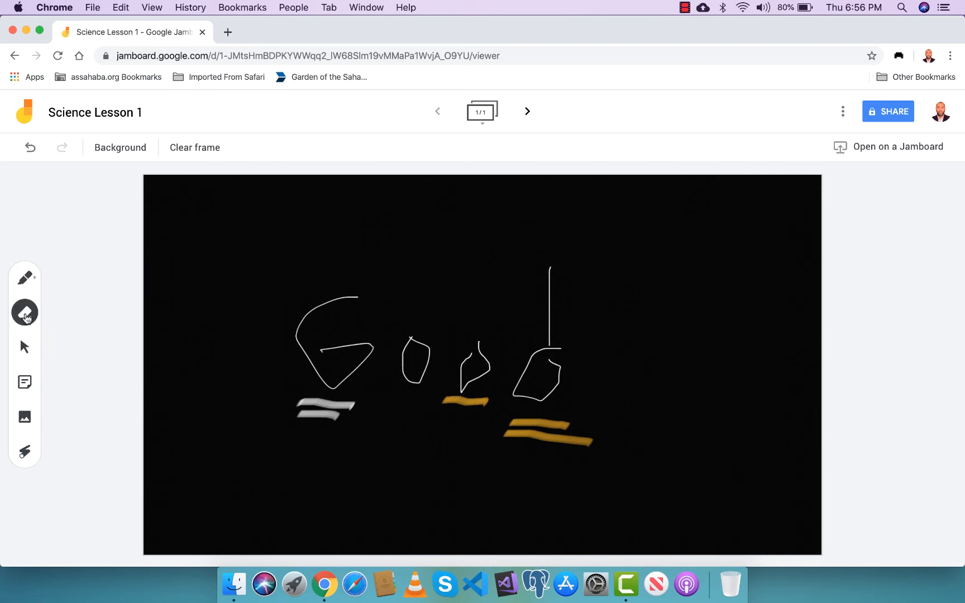
pyautogui.moveTo(317, 309)
pyautogui.mouseDown()
pyautogui.moveTo(301, 319)
pyautogui.moveTo(316, 319)
pyautogui.moveTo(326, 407)
pyautogui.moveTo(334, 362)
pyautogui.moveTo(410, 341)
pyautogui.moveTo(307, 398)
pyautogui.moveTo(371, 409)
pyautogui.moveTo(342, 333)
pyautogui.moveTo(515, 431)
pyautogui.moveTo(601, 433)
pyautogui.moveTo(549, 276)
pyautogui.moveTo(533, 373)
pyautogui.moveTo(577, 432)
pyautogui.mouseUp()
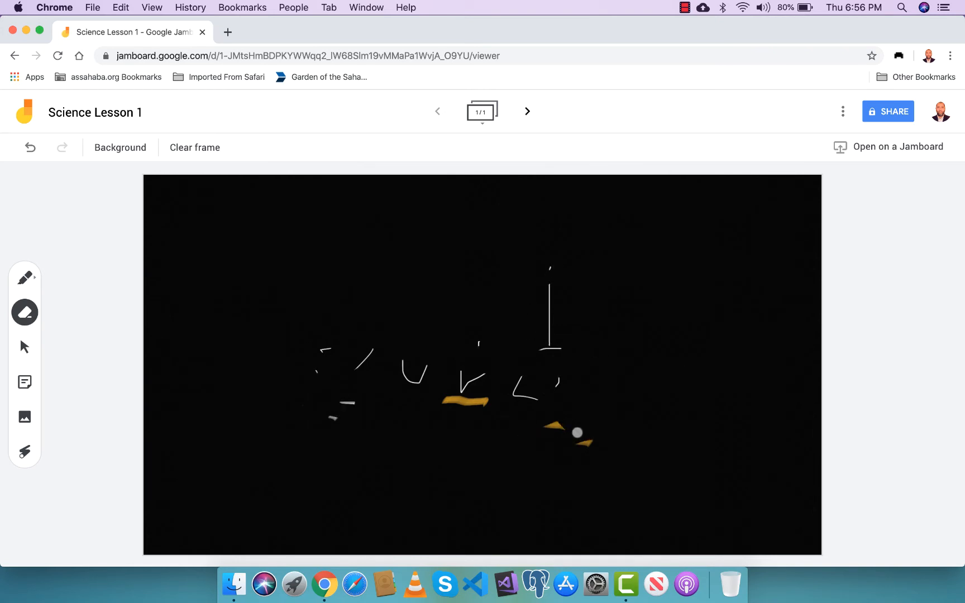
pyautogui.click(185, 152)
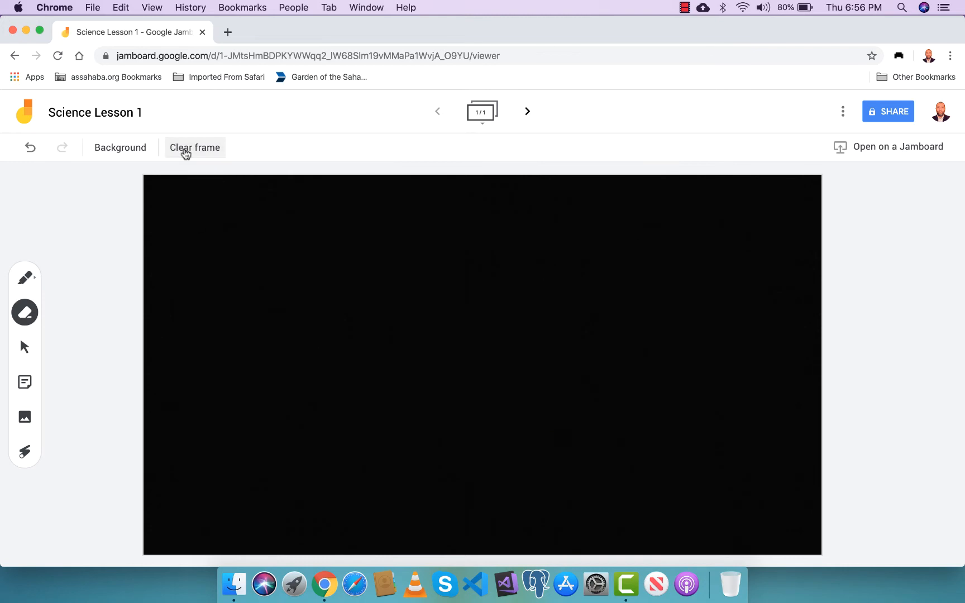
# Step: Add a yellow sticky note reading "Open book test" after previewing the pink, blue and green note colours
pyautogui.click(25, 382)
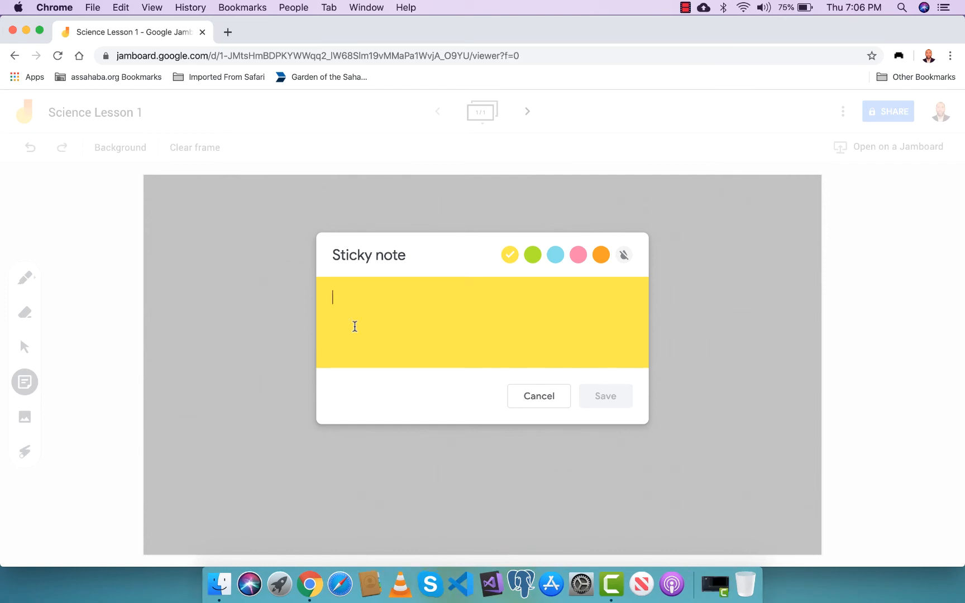
pyautogui.write('Open')
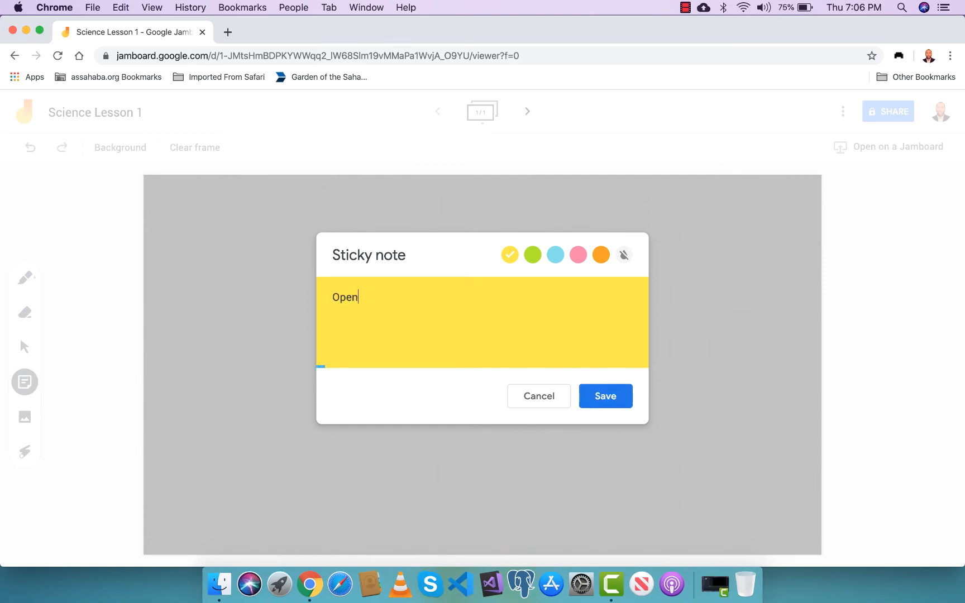
pyautogui.write(' book test')
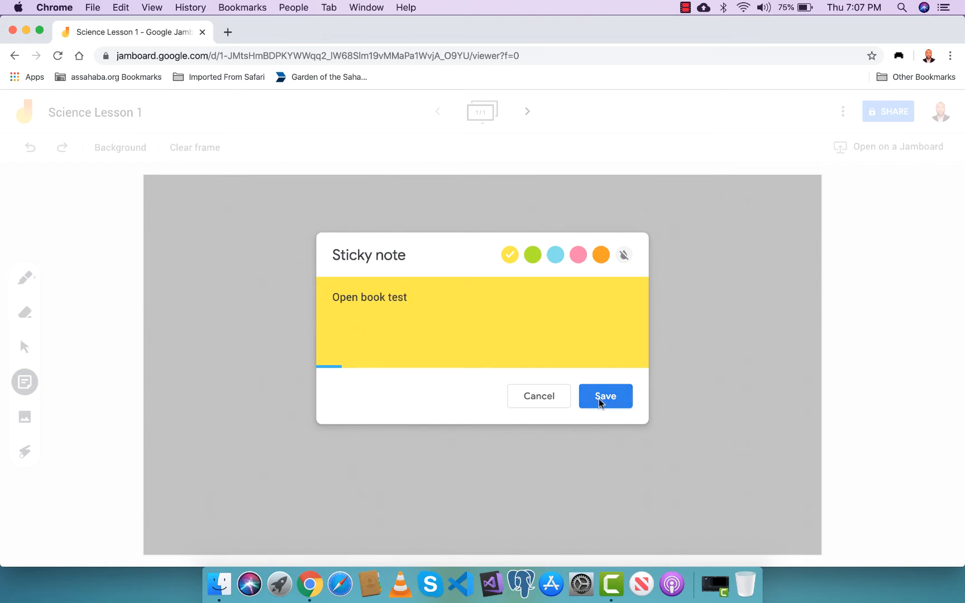
pyautogui.click(578, 256)
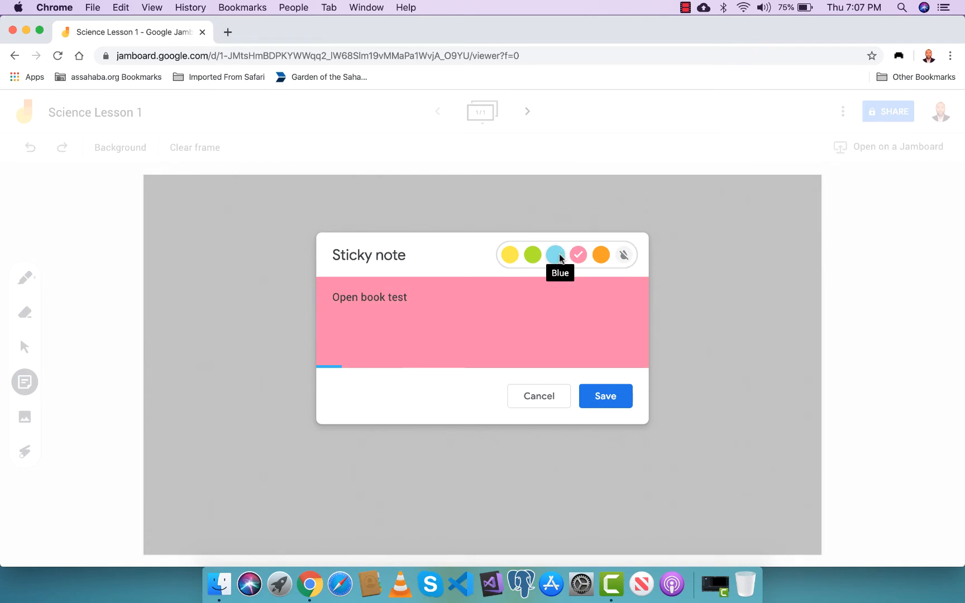
pyautogui.click(555, 256)
pyautogui.click(533, 257)
pyautogui.click(510, 255)
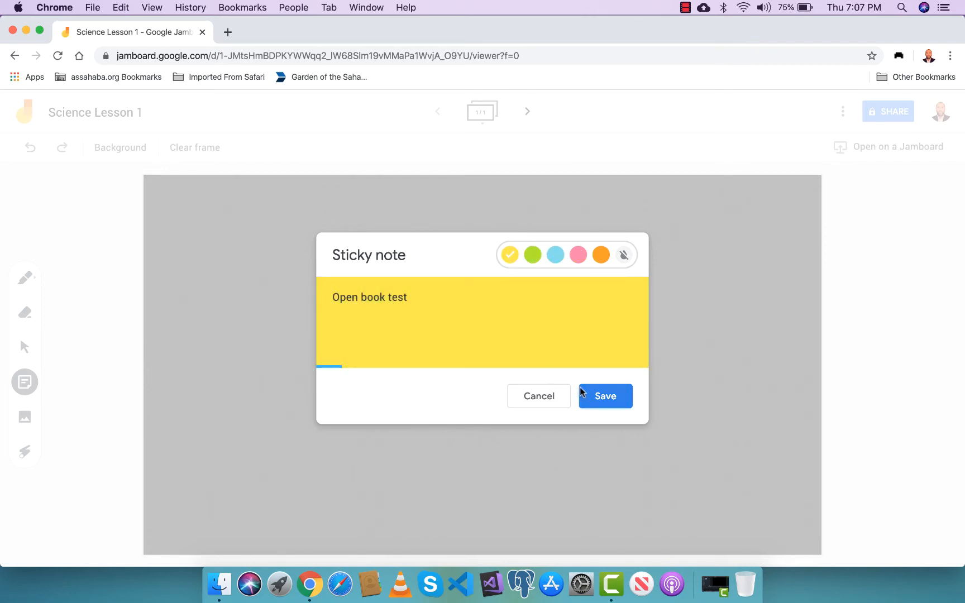
pyautogui.click(599, 397)
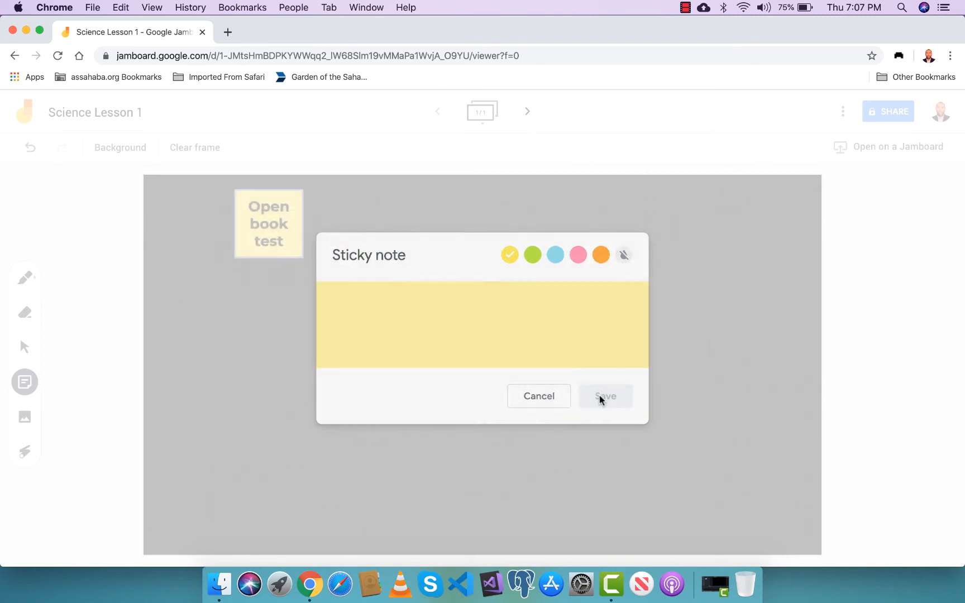
pyautogui.click(538, 445)
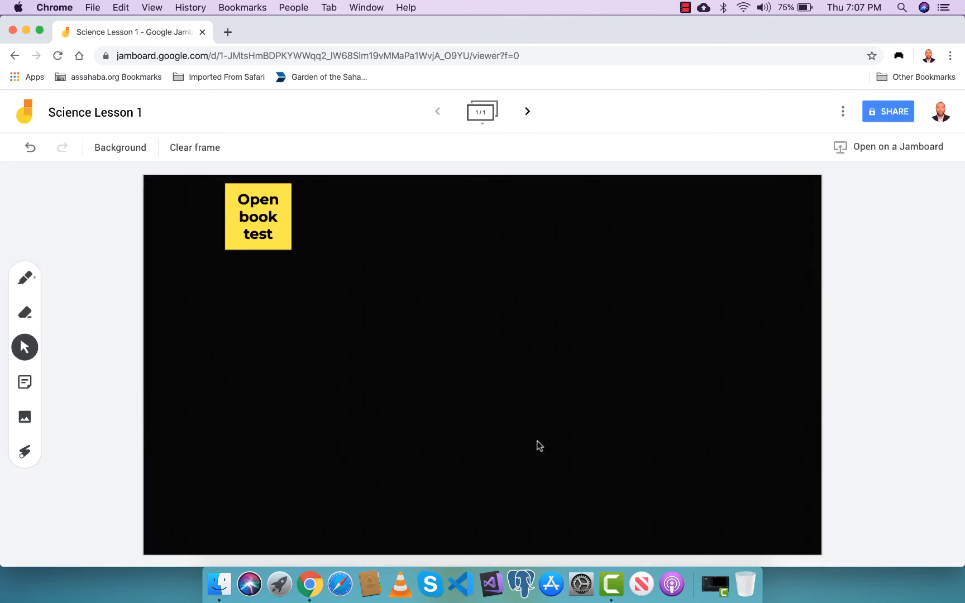
# Step: Duplicate the "Open book test" sticky note and move the copy to the frame's upper-right corner
pyautogui.click(278, 241)
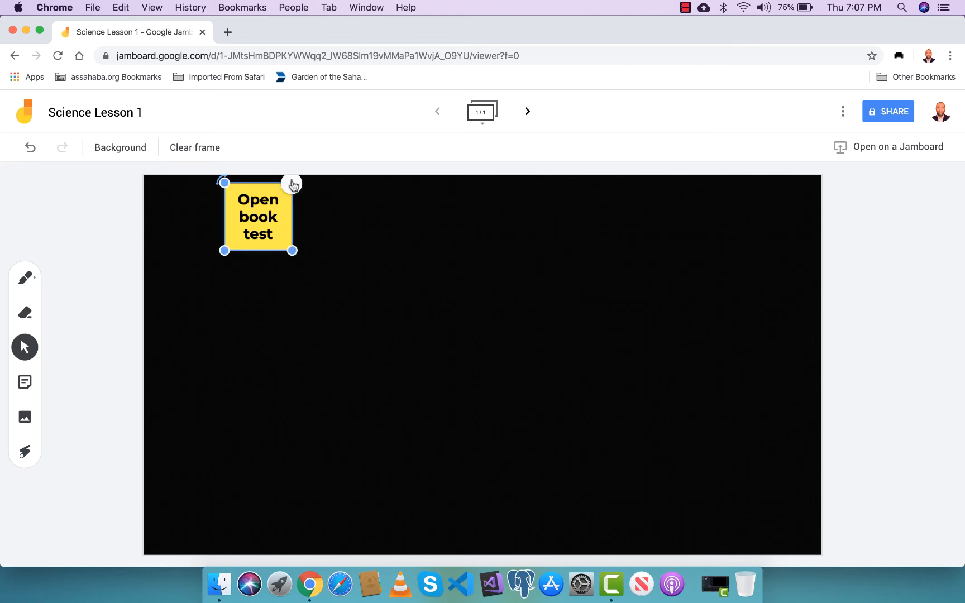
pyautogui.click(292, 185)
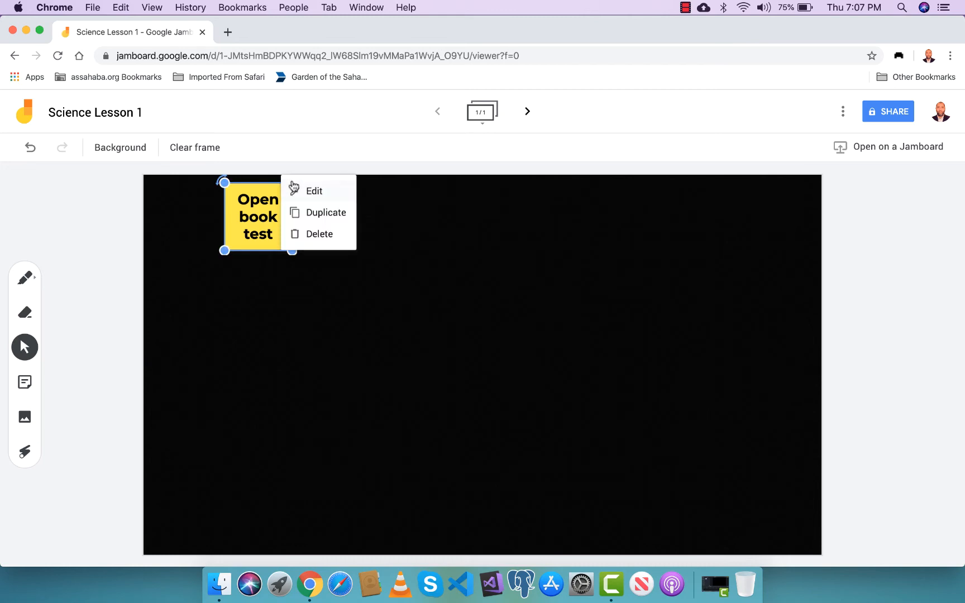
pyautogui.click(318, 215)
pyautogui.click(275, 215)
pyautogui.moveTo(275, 216); pyautogui.dragTo(783, 193)
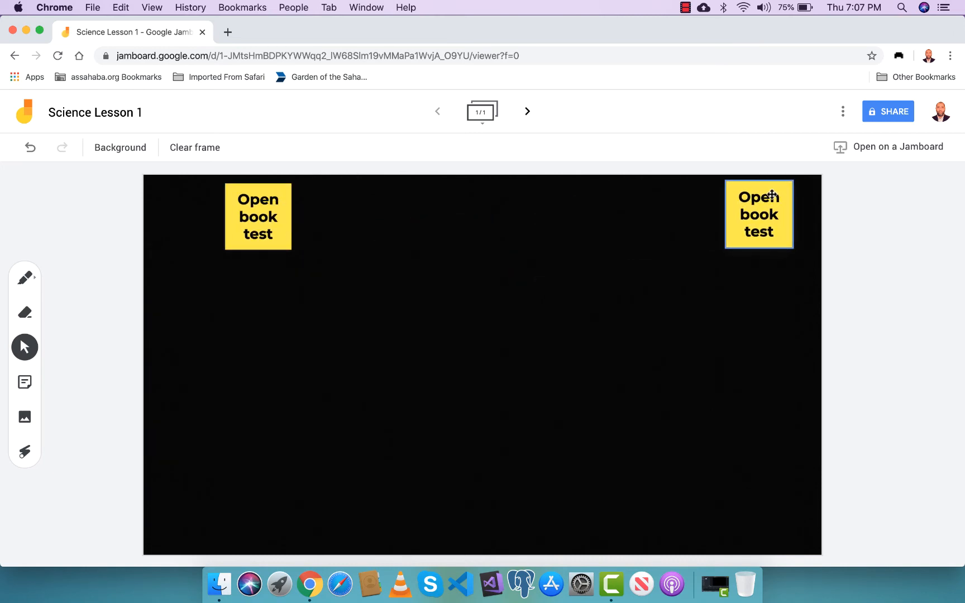
pyautogui.click(670, 241)
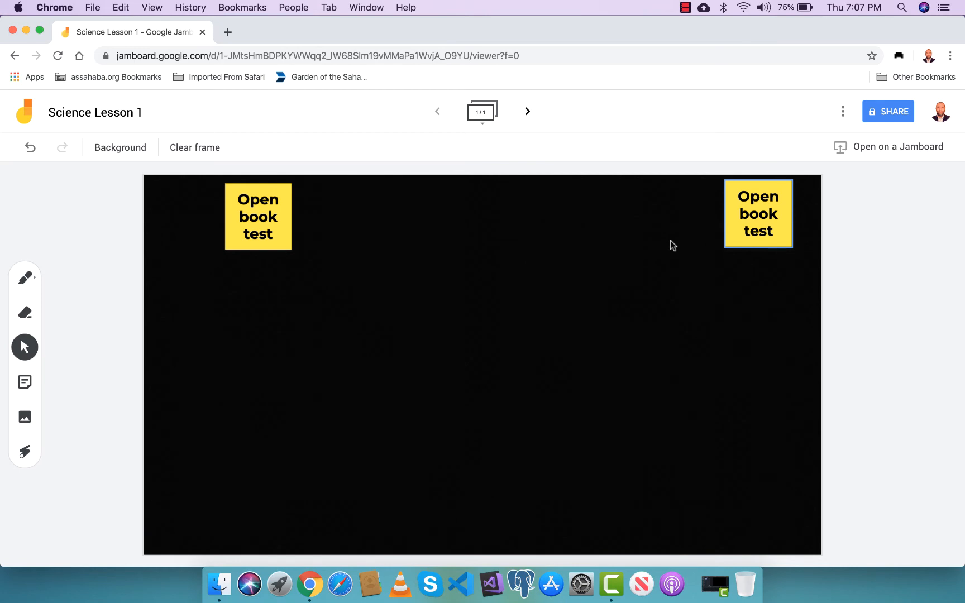
# Step: Paste another copy of the sticky note into the upper middle of the frame and delete it
pyautogui.press('super+v')
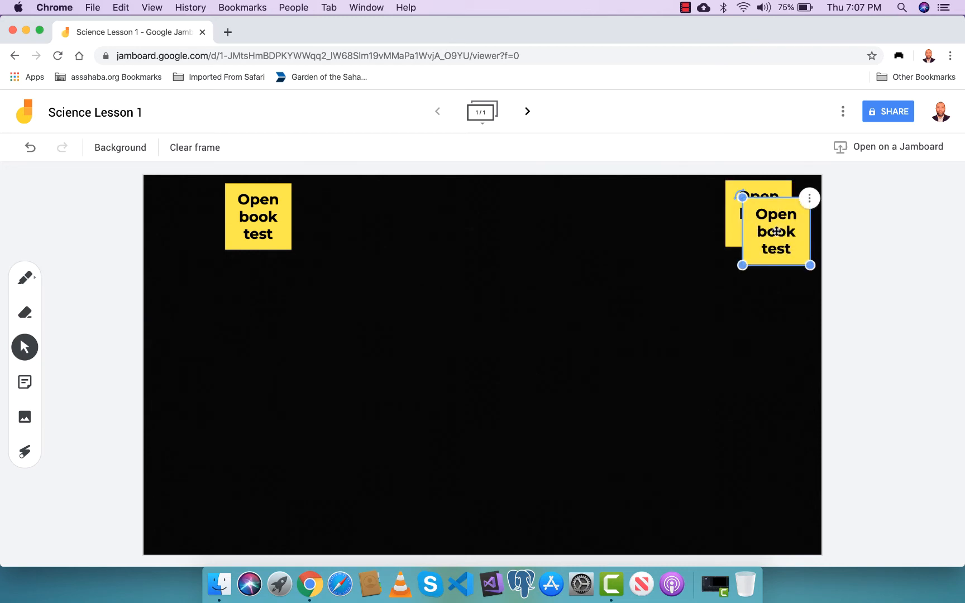
pyautogui.moveTo(776, 232); pyautogui.dragTo(514, 256)
pyautogui.click(547, 221)
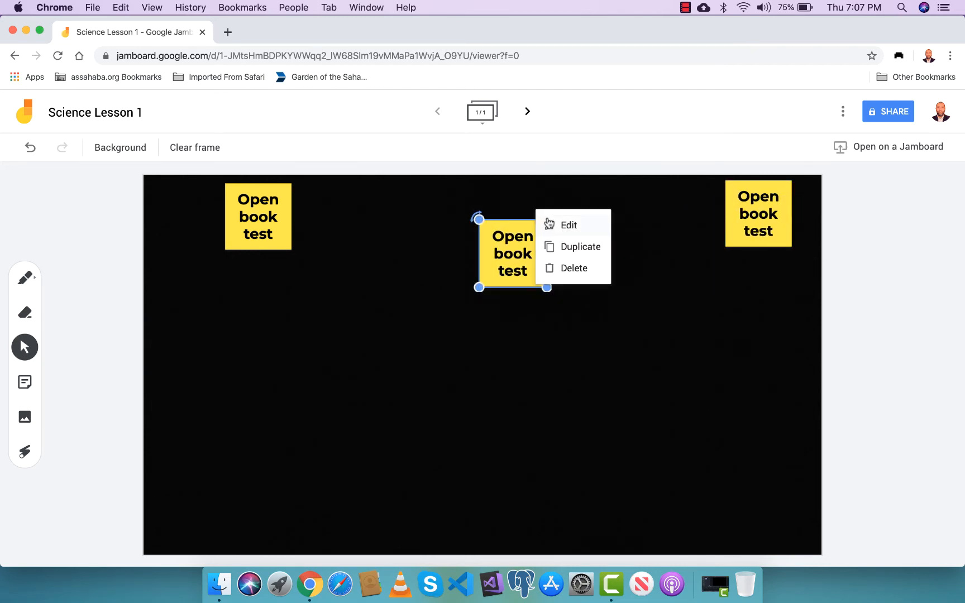
pyautogui.click(561, 268)
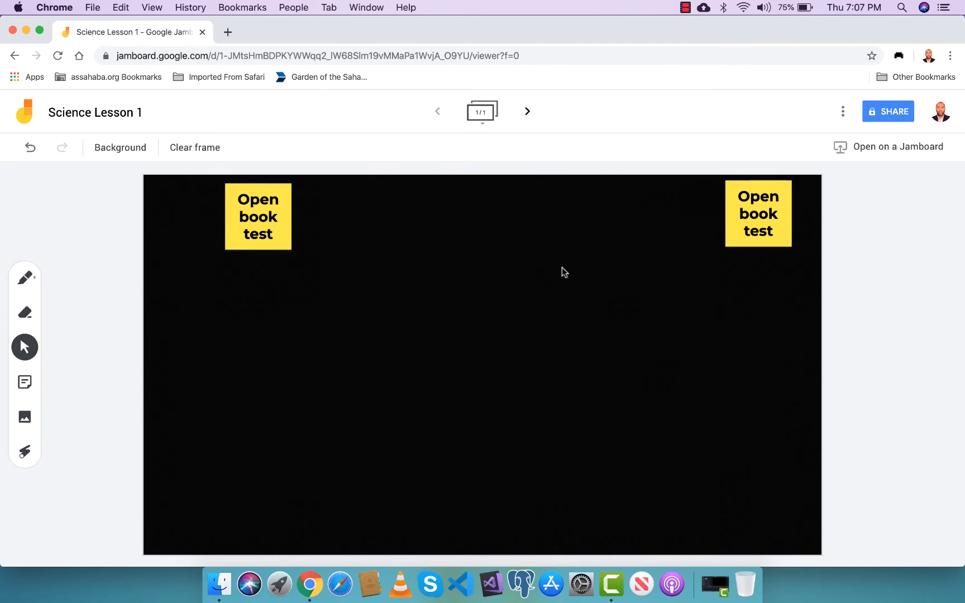
# Step: Rotate the original sticky note about a quarter turn counterclockwise and move it down to the middle of the frame's left side
pyautogui.click(233, 189)
pyautogui.moveTo(224, 182); pyautogui.dragTo(218, 384)
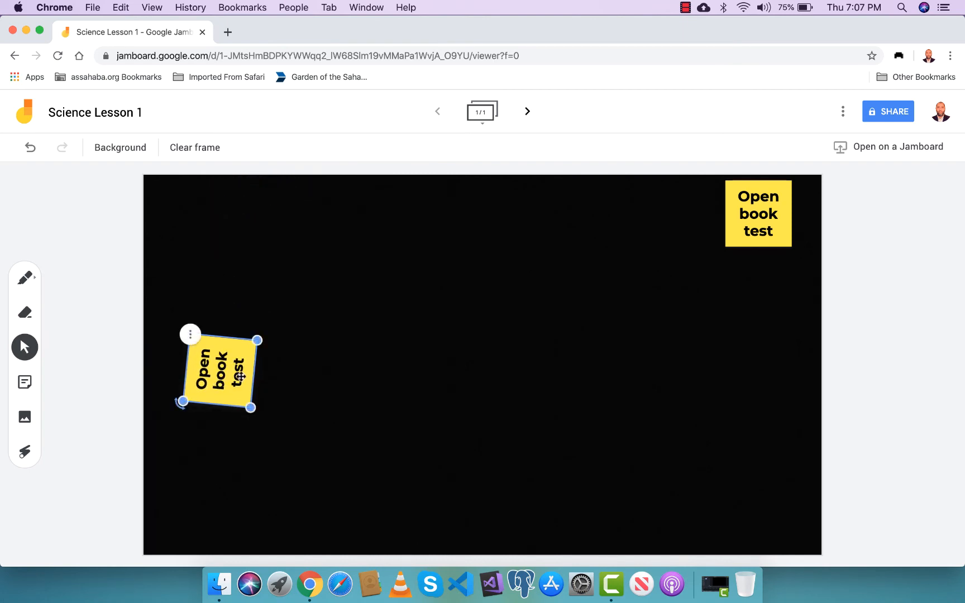
pyautogui.click(190, 328)
pyautogui.click(300, 306)
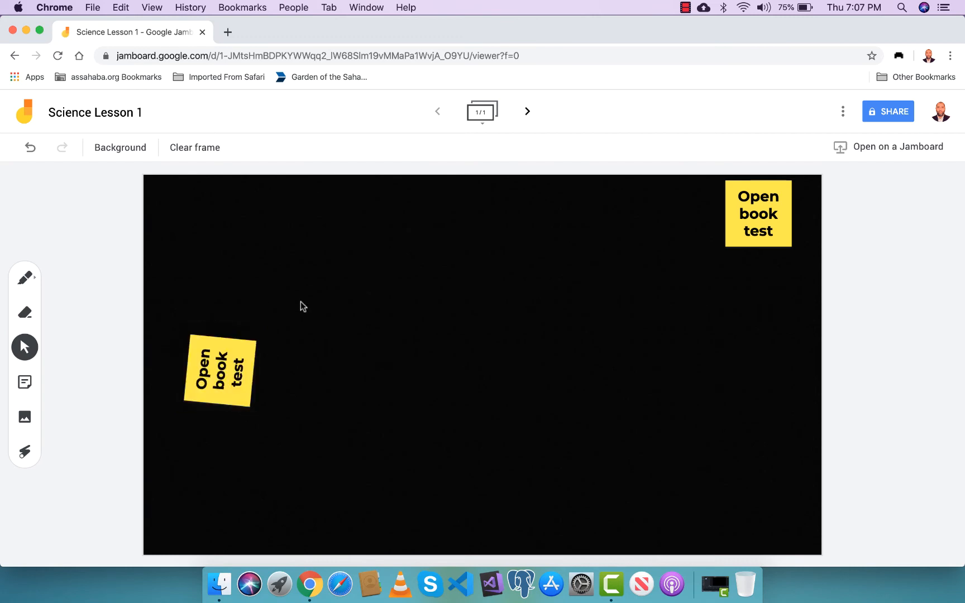
# Step: Move the duplicate sticky note down from the upper-right corner to the middle of the frame's right side
pyautogui.click(753, 214)
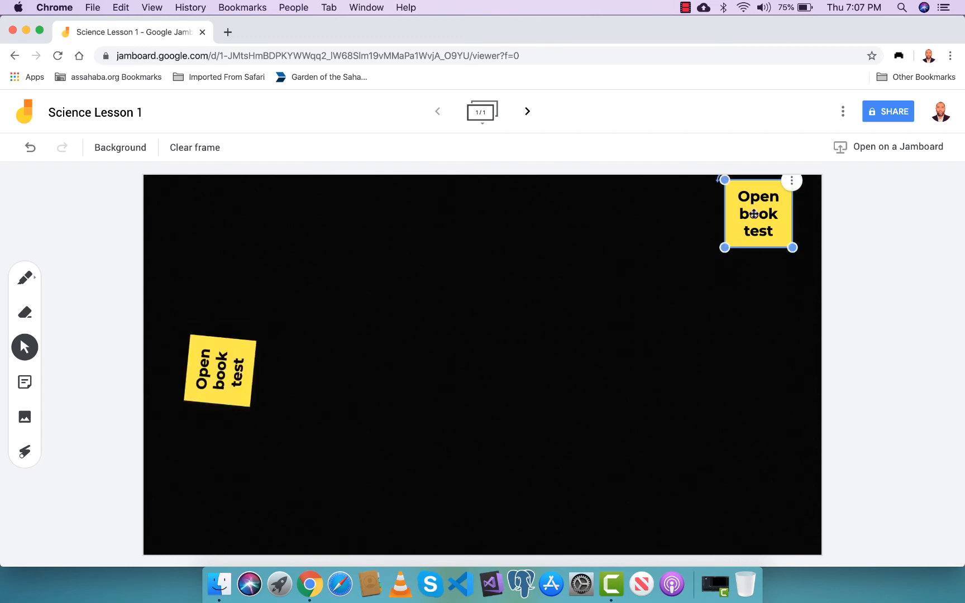
pyautogui.moveTo(753, 214); pyautogui.dragTo(729, 383)
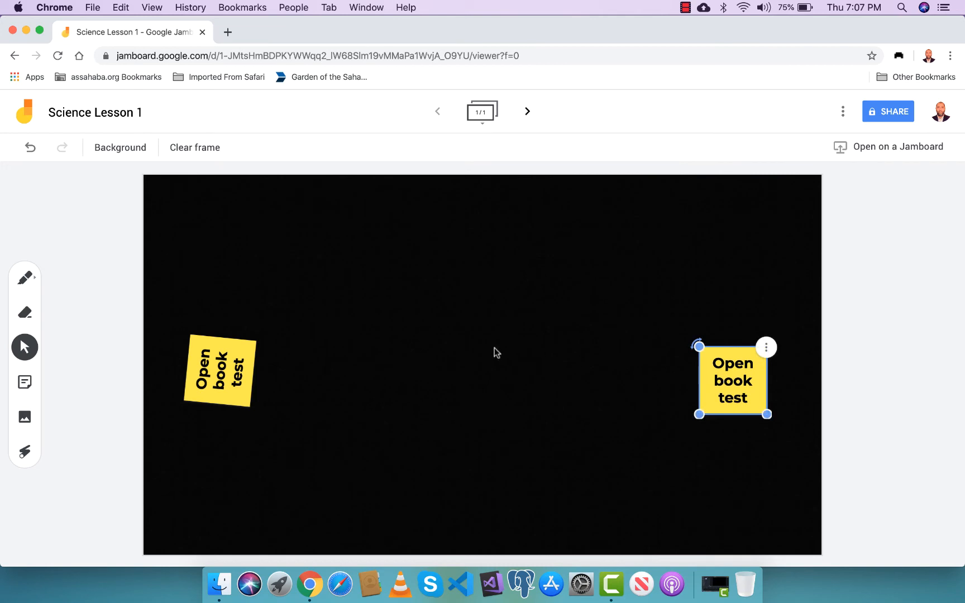
pyautogui.click(495, 348)
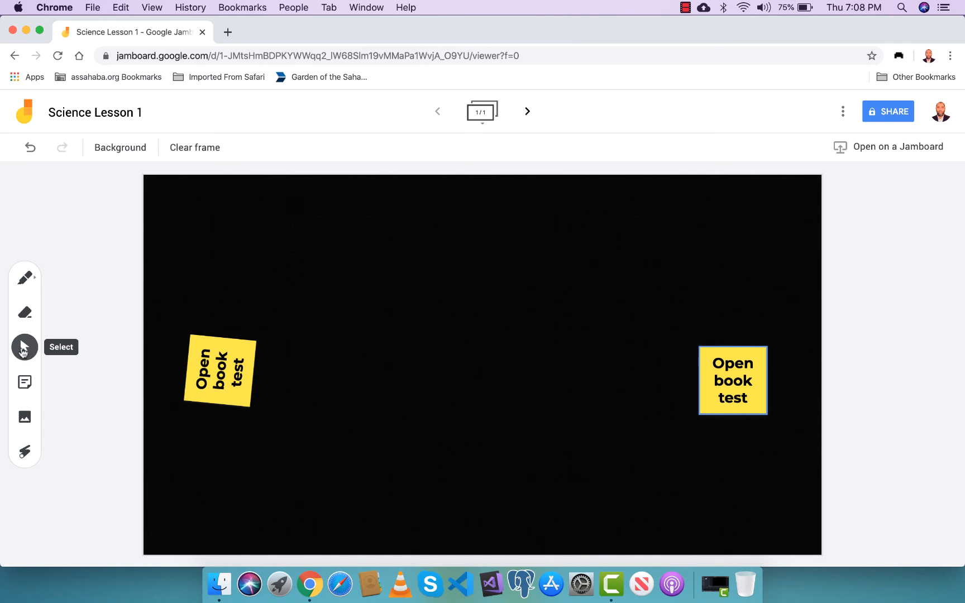
pyautogui.click(214, 348)
pyautogui.click(25, 348)
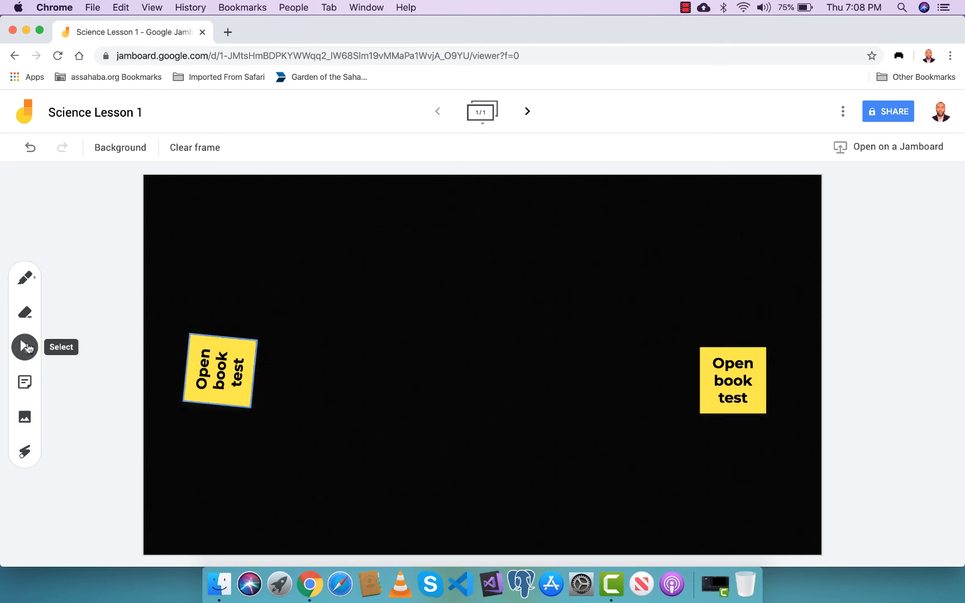
pyautogui.moveTo(244, 375)
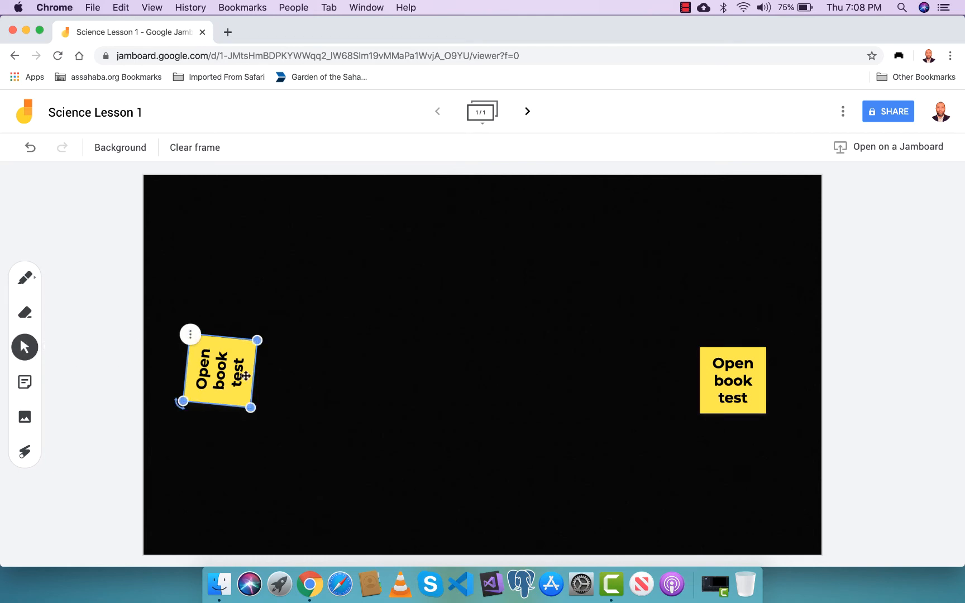
pyautogui.click(192, 338)
pyautogui.click(295, 359)
pyautogui.moveTo(205, 345)
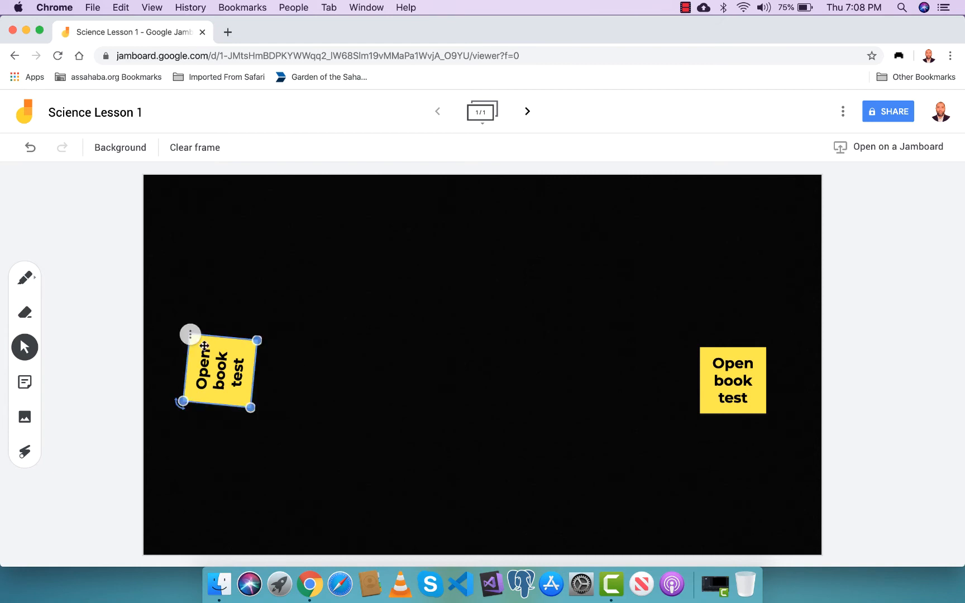
# Step: Edit the duplicate sticky note on the frame's right side to make it transparent, without a fill colour
pyautogui.moveTo(750, 367)
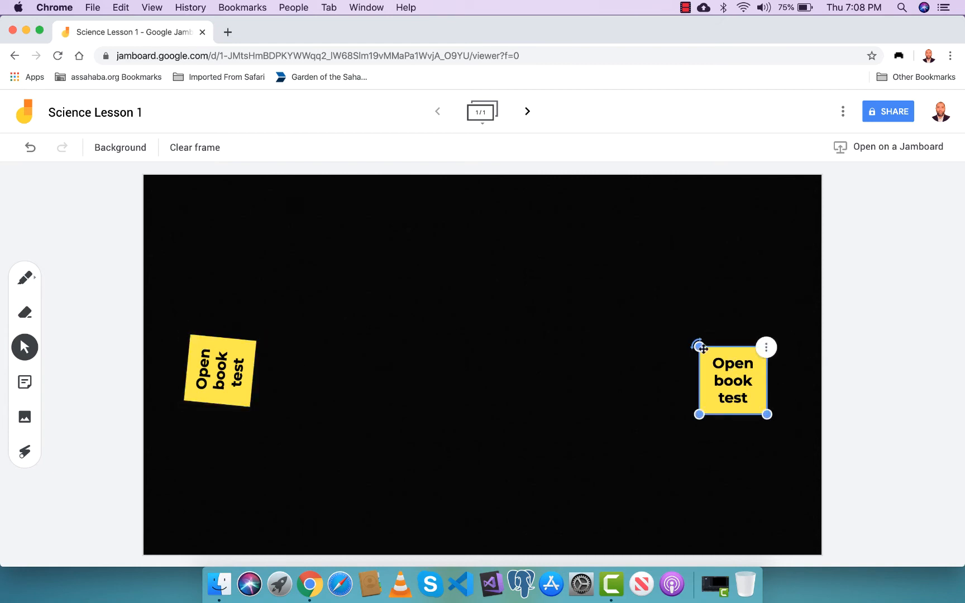
pyautogui.click(766, 347)
pyautogui.click(788, 353)
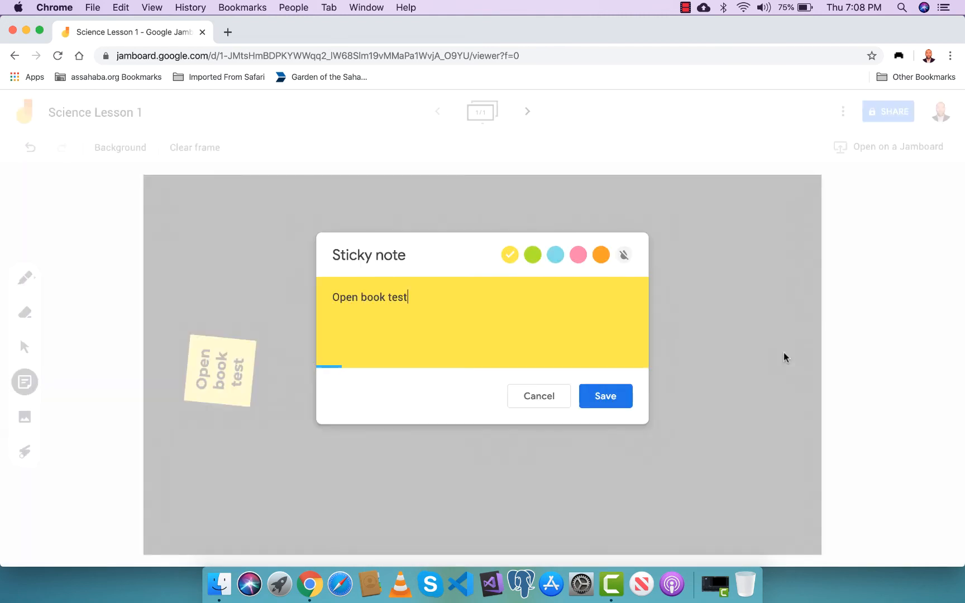
pyautogui.click(624, 256)
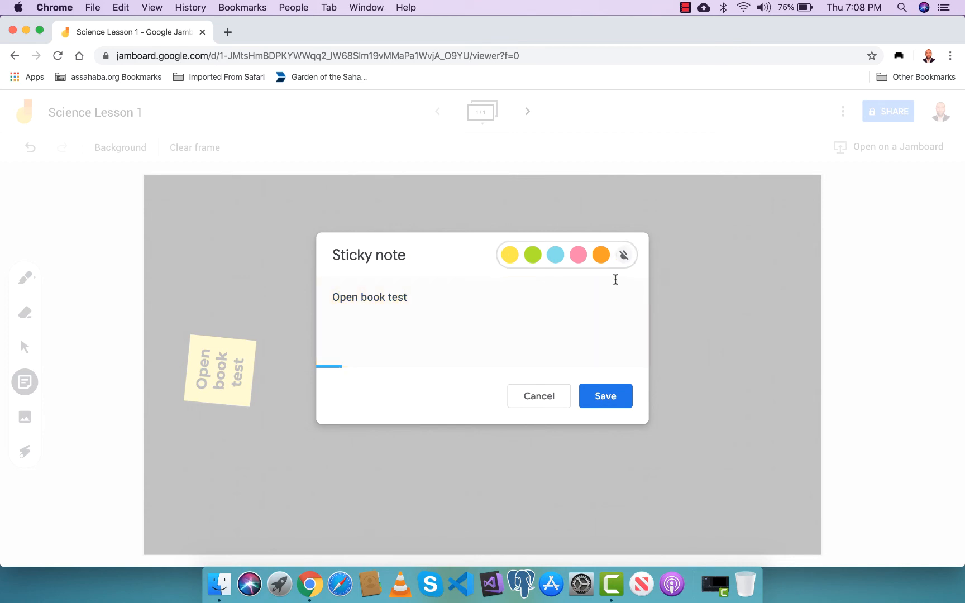
pyautogui.click(599, 396)
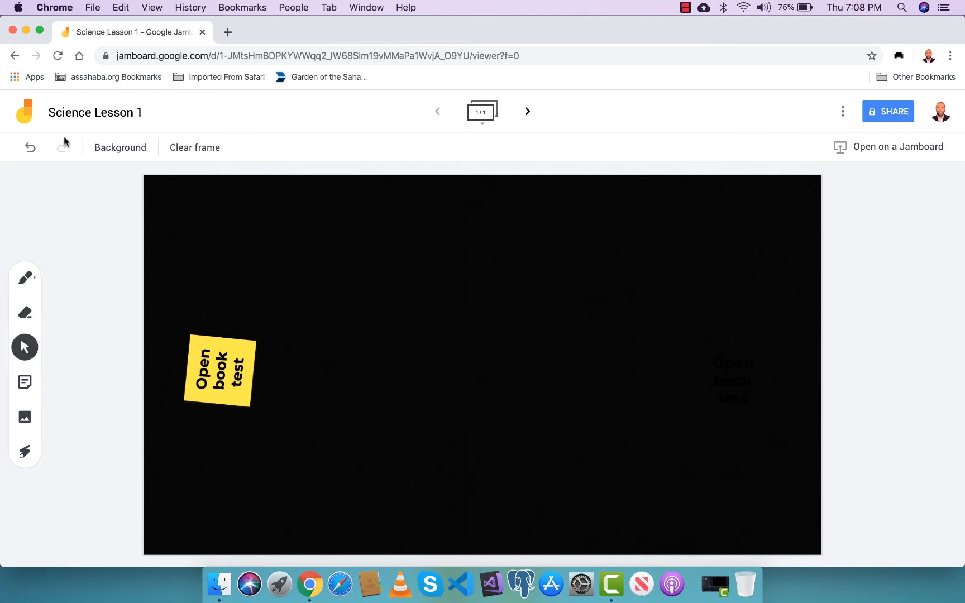
# Step: Change the frame background to plain white and move the transparent note to the frame's upper-right corner
pyautogui.click(117, 149)
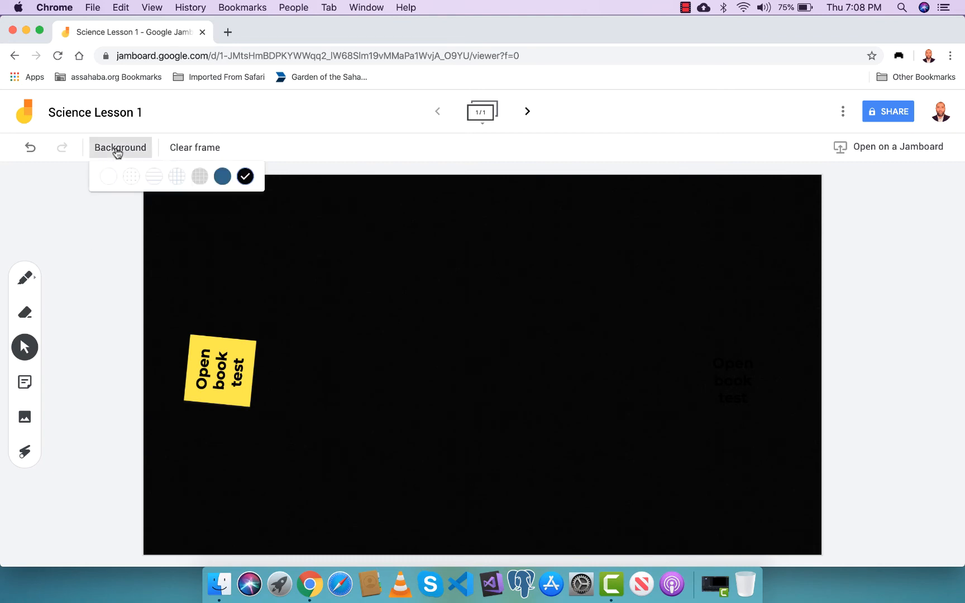
pyautogui.click(108, 178)
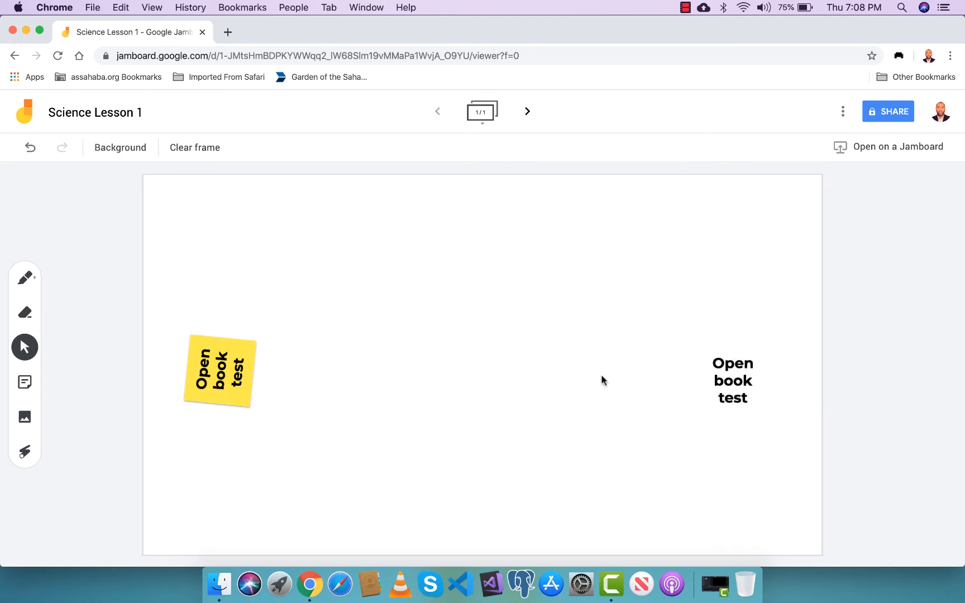
pyautogui.click(749, 384)
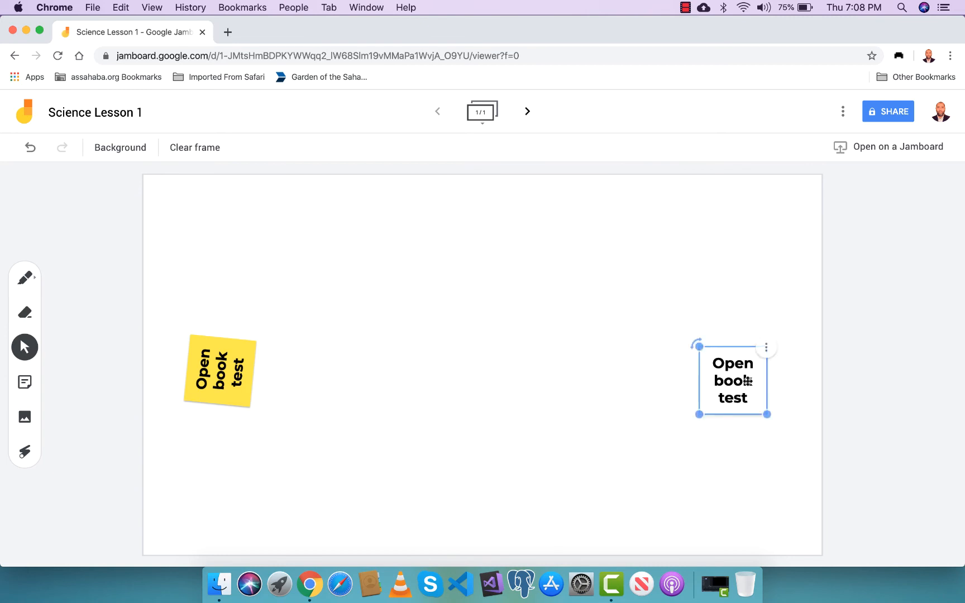
pyautogui.moveTo(740, 358); pyautogui.dragTo(790, 190)
pyautogui.click(711, 271)
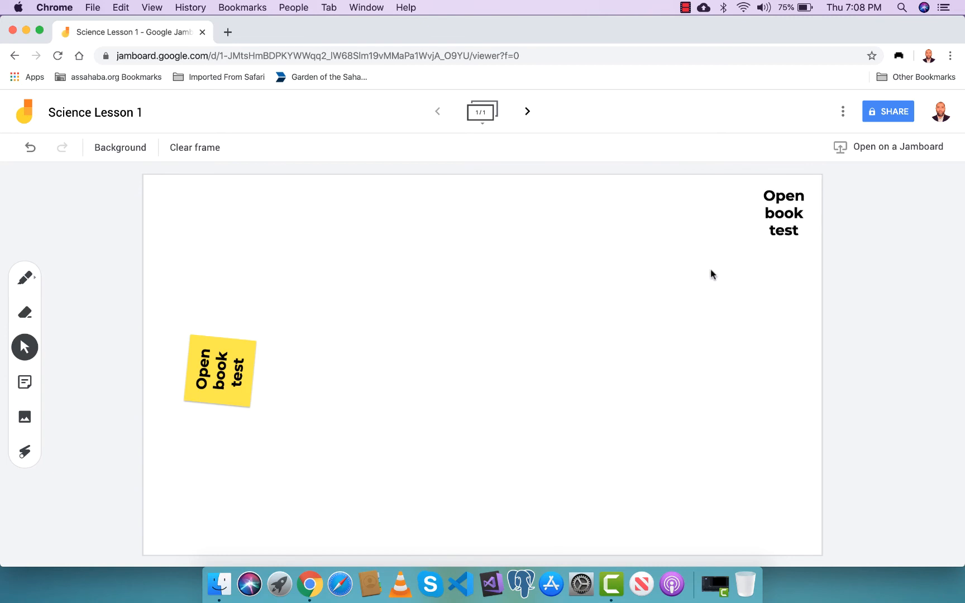
# Step: Rotate the yellow sticky note on the frame's left side back to nearly upright
pyautogui.click(210, 348)
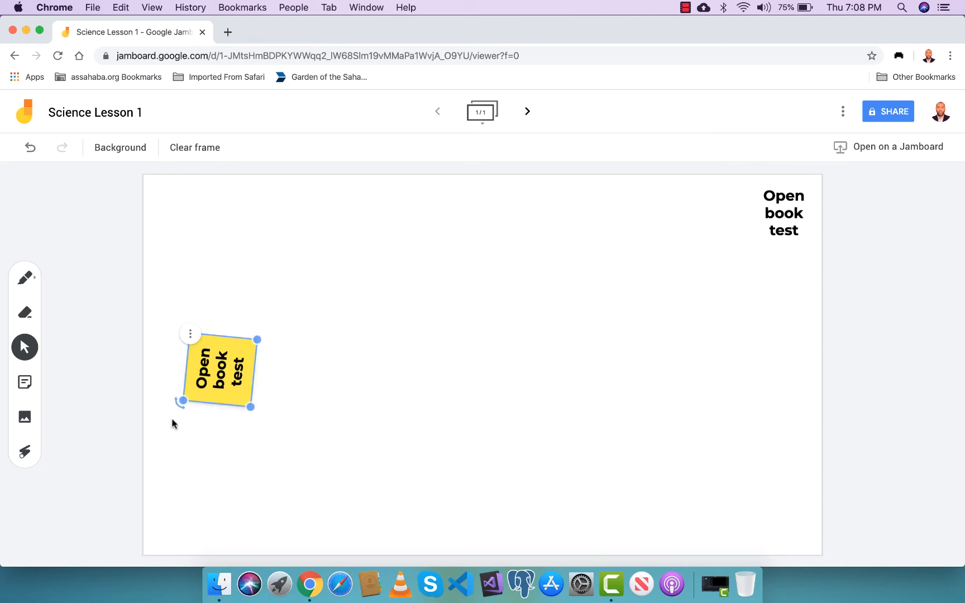
pyautogui.moveTo(182, 398); pyautogui.dragTo(186, 338)
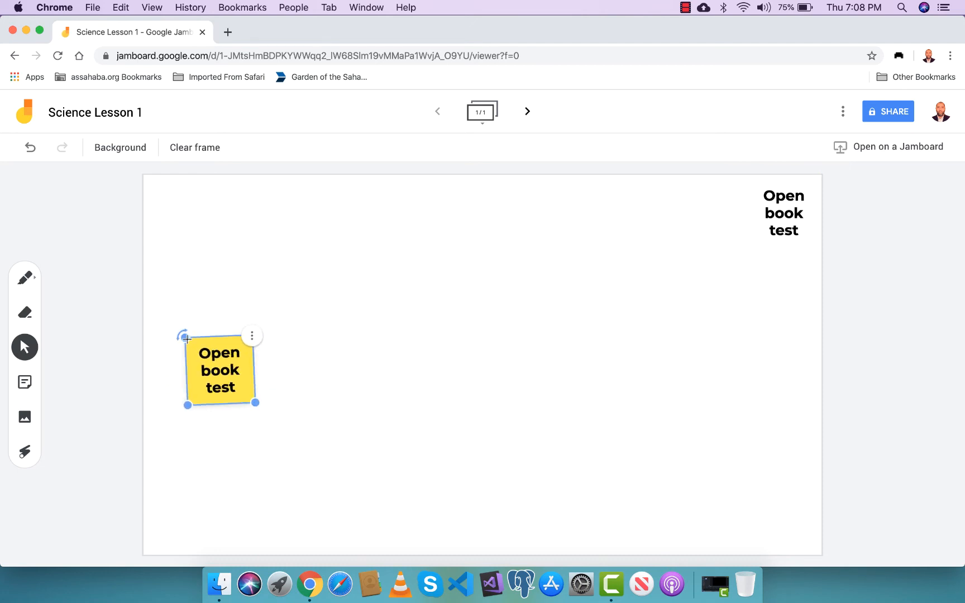
pyautogui.click(279, 292)
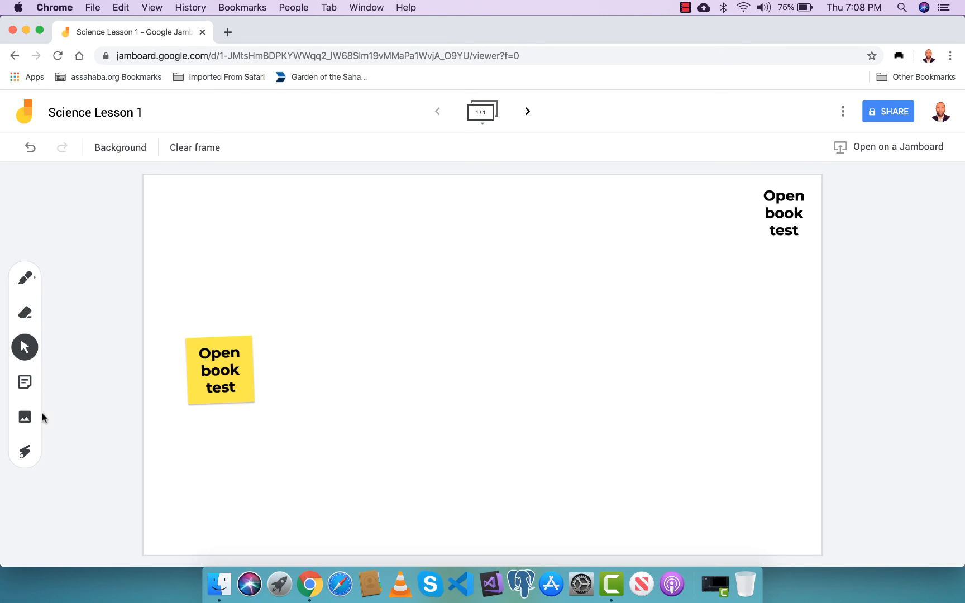
# Step: Start inserting an image and search Google Images for "Human body"
pyautogui.click(26, 418)
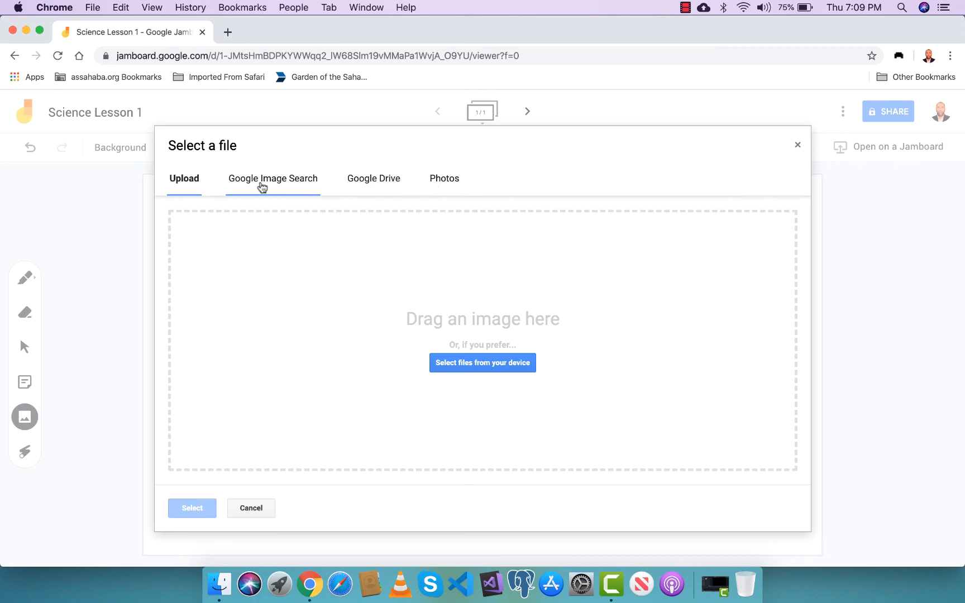
pyautogui.click(262, 184)
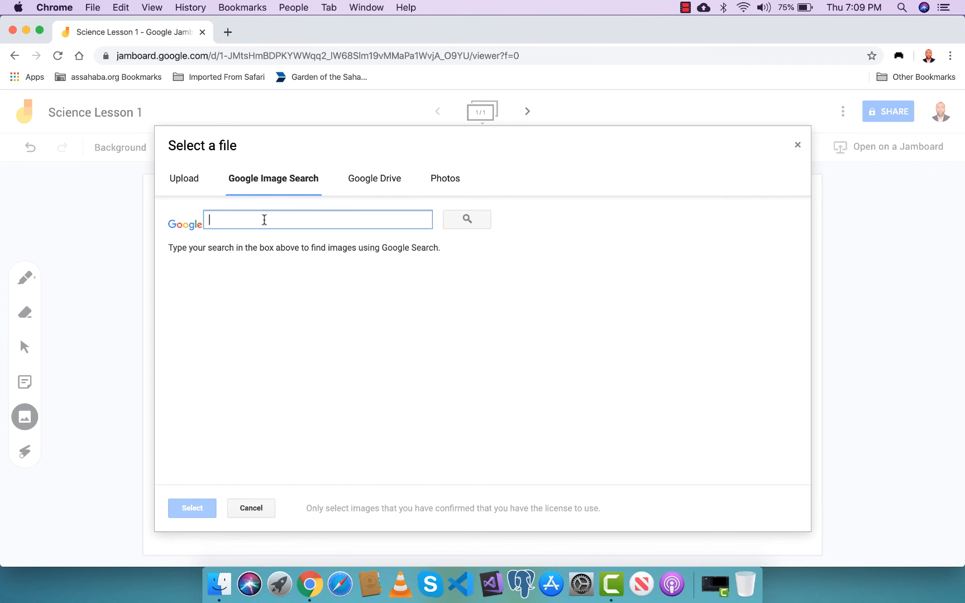
pyautogui.write('Human body')
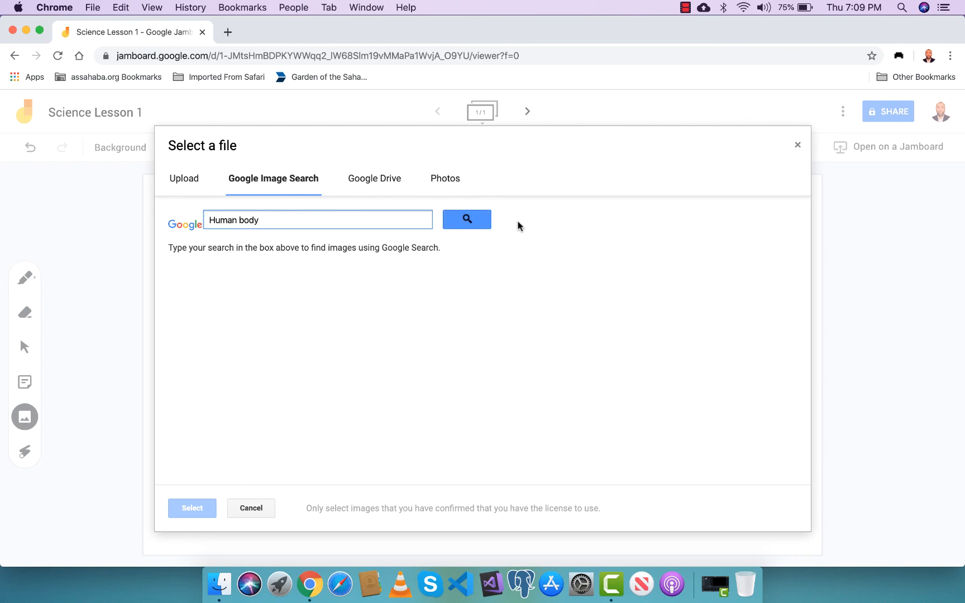
pyautogui.click(465, 219)
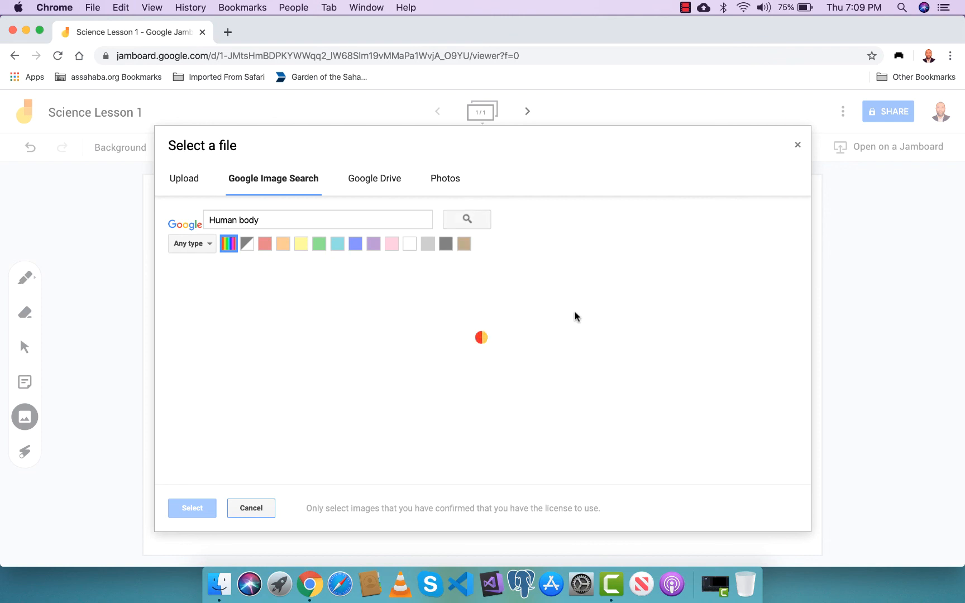
# Step: Insert the "Human Anatomy" torso illustration with the purple title banner from the image results into the frame
pyautogui.scroll(-5, 577, 317)
pyautogui.scroll(-10, 577, 317)
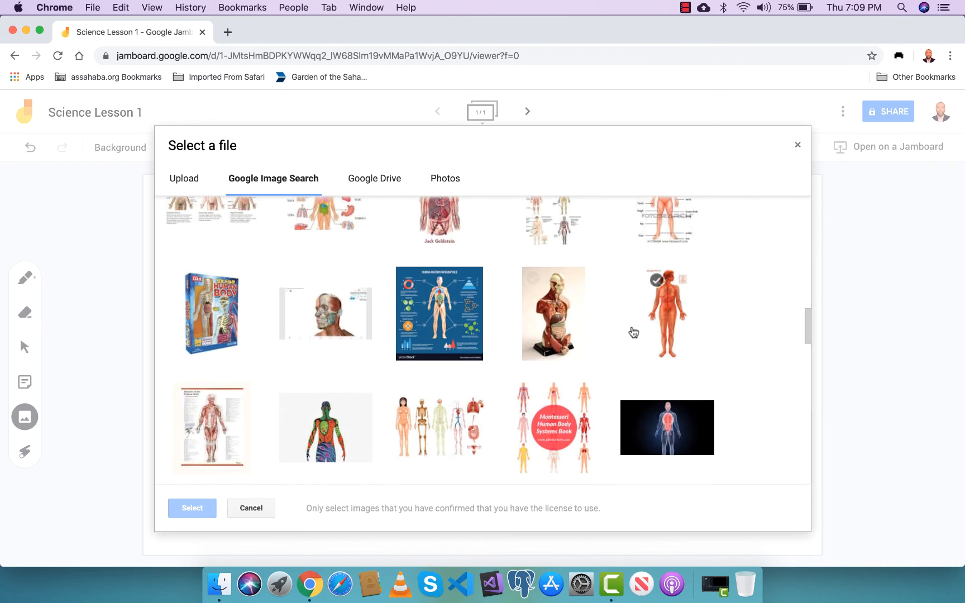
pyautogui.scroll(7, 299, 389)
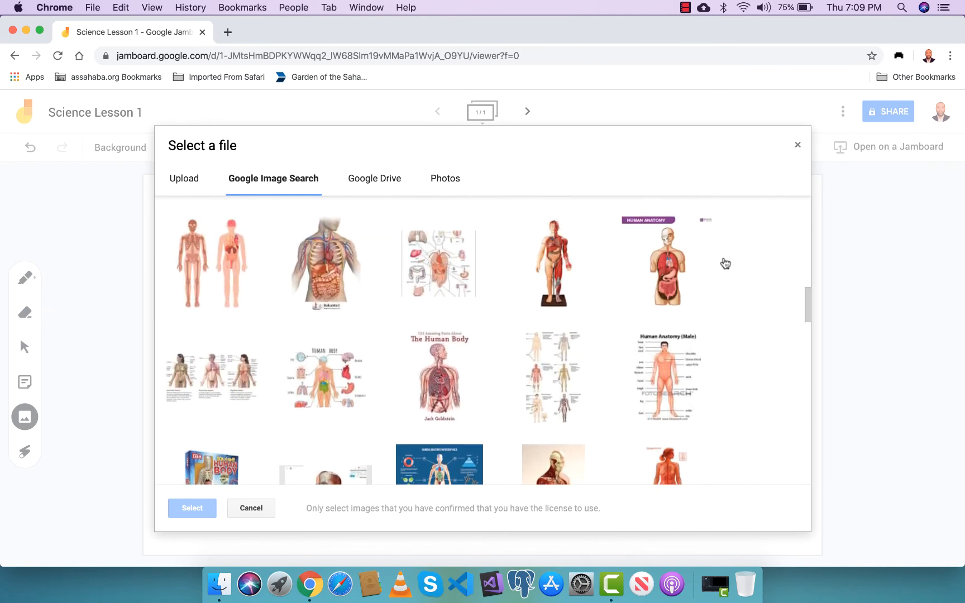
pyautogui.click(680, 271)
pyautogui.doubleClick(680, 271)
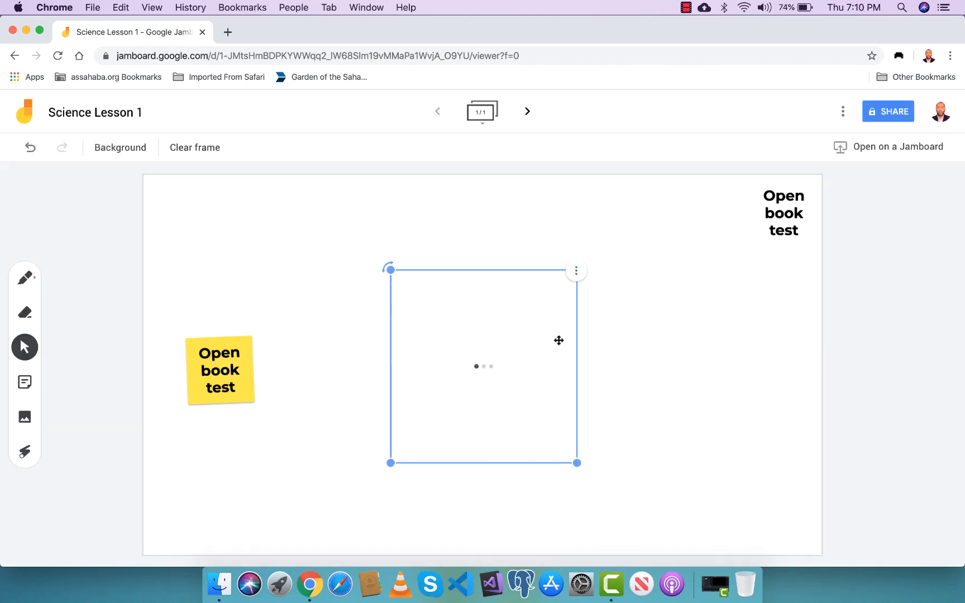
# Step: Enlarge the human anatomy image to nearly the frame's full height and centre it between the two notes
pyautogui.click(588, 385)
pyautogui.click(541, 393)
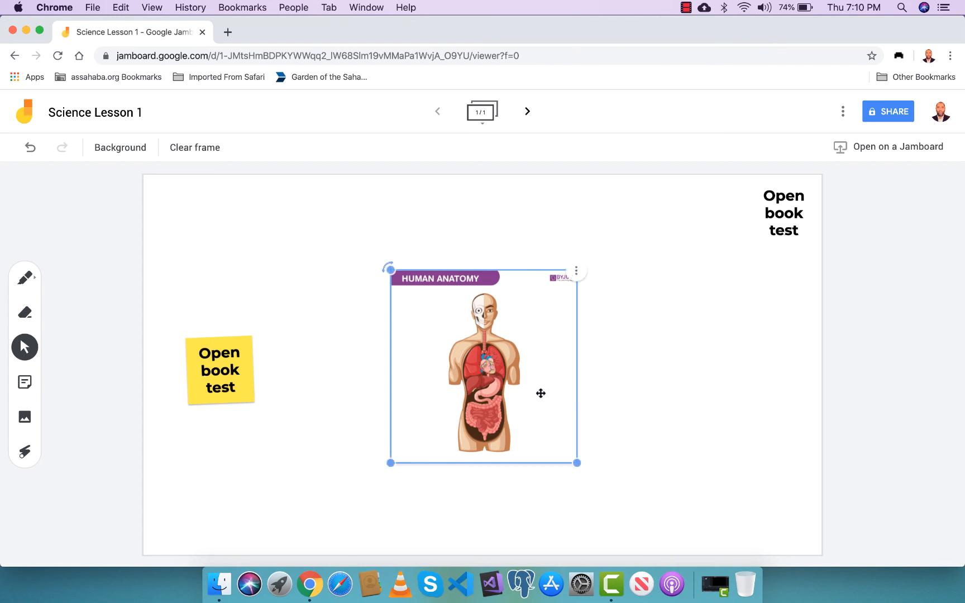
pyautogui.moveTo(576, 462); pyautogui.dragTo(644, 513)
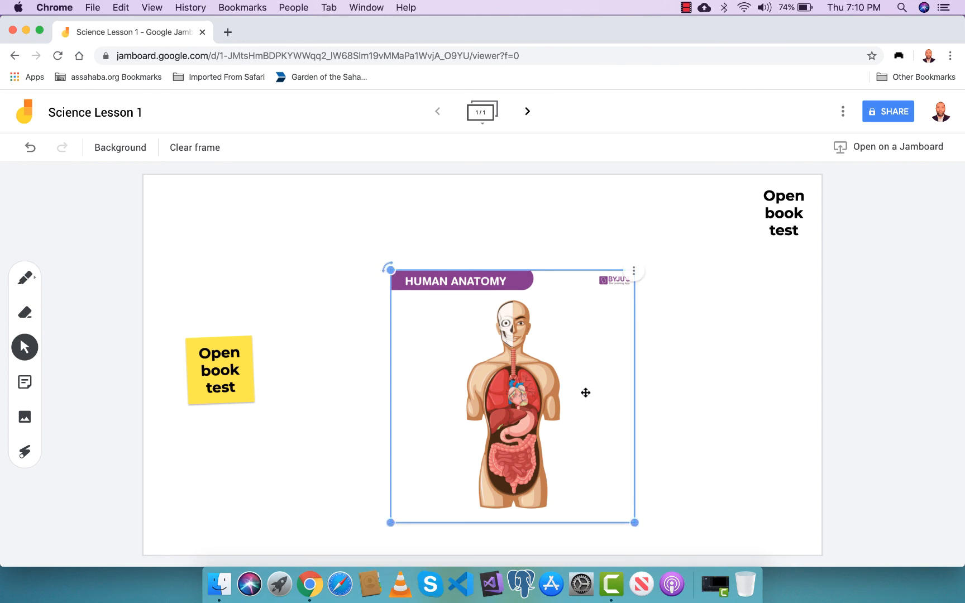
pyautogui.moveTo(584, 385); pyautogui.dragTo(570, 301)
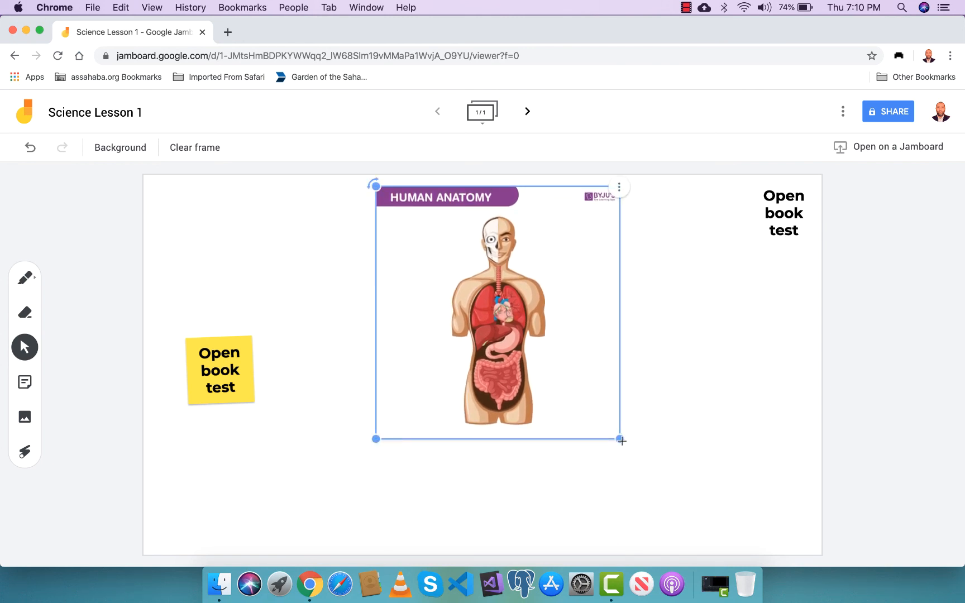
pyautogui.moveTo(621, 439); pyautogui.dragTo(695, 530)
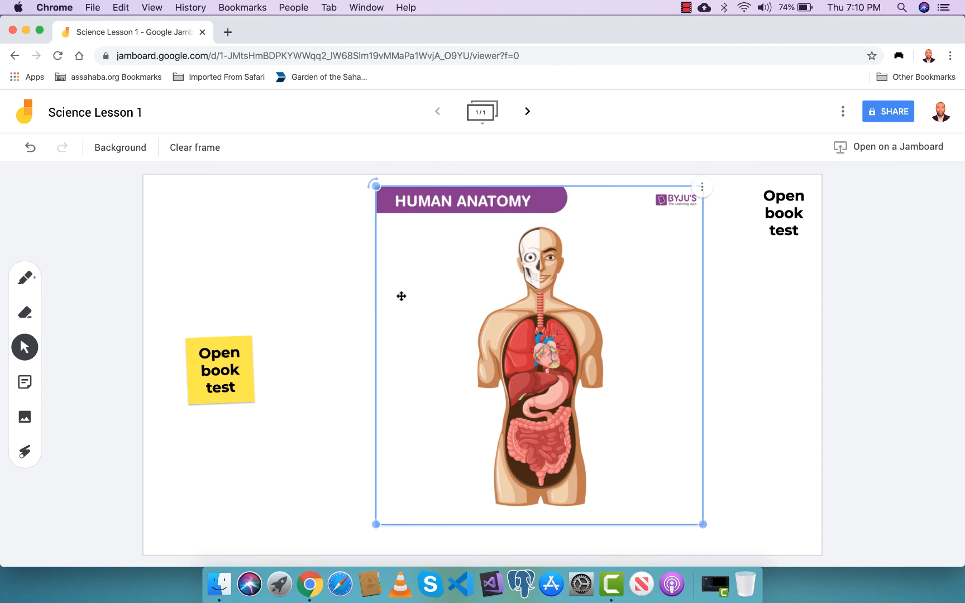
pyautogui.moveTo(401, 294); pyautogui.dragTo(373, 295)
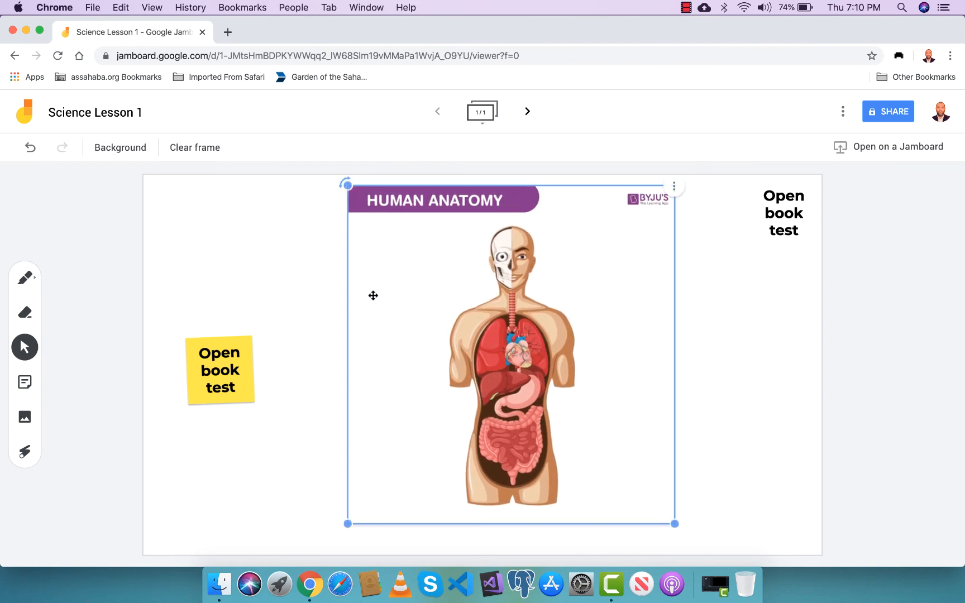